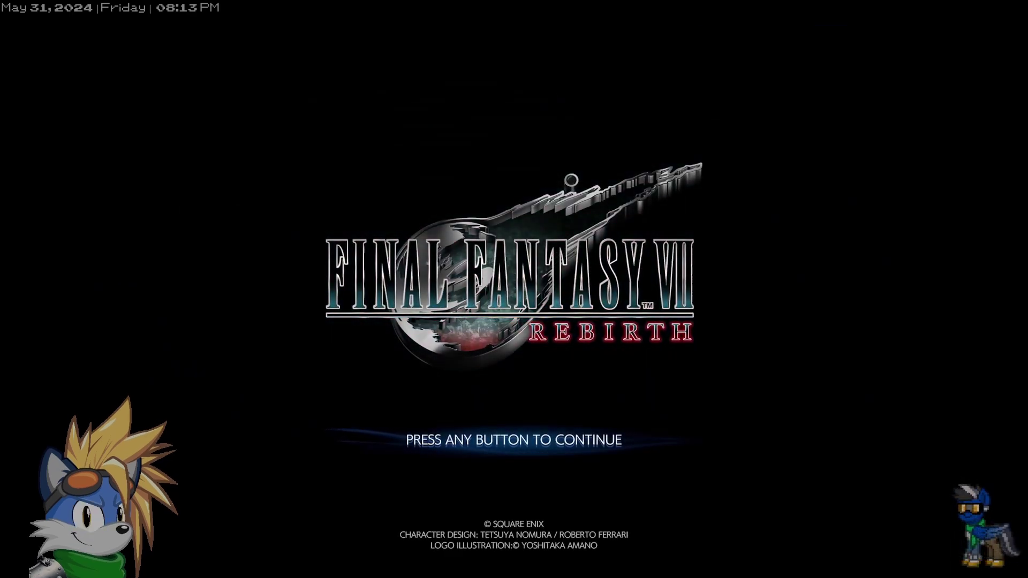
- Get past the title screen and open Options from the main menu
key(Return)
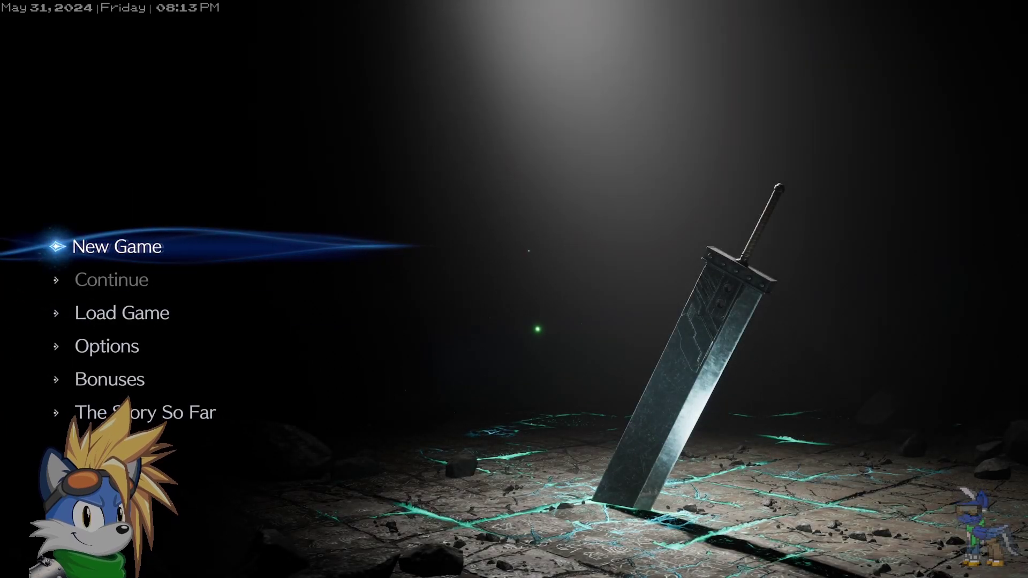
key(Down)
key(Down)
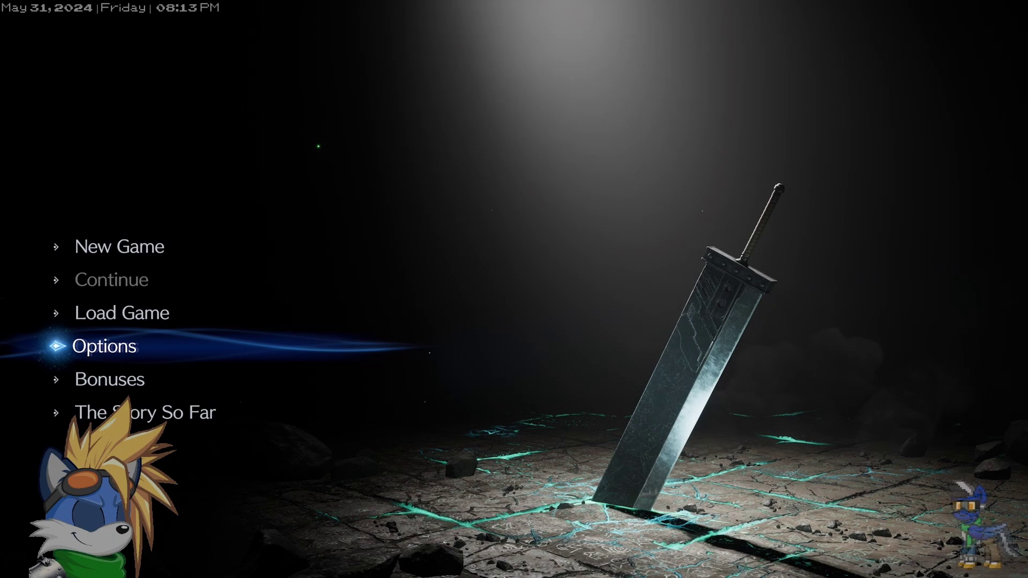
key(Return)
- Change Difficulty from Normal to Easy, leaving Combat Style at Active
key(Return)
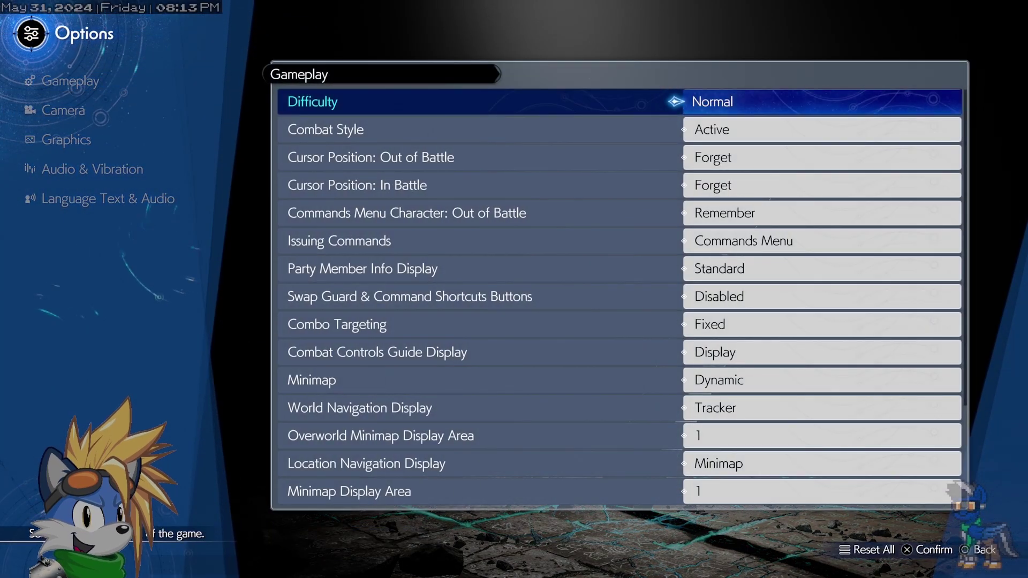
key(Return)
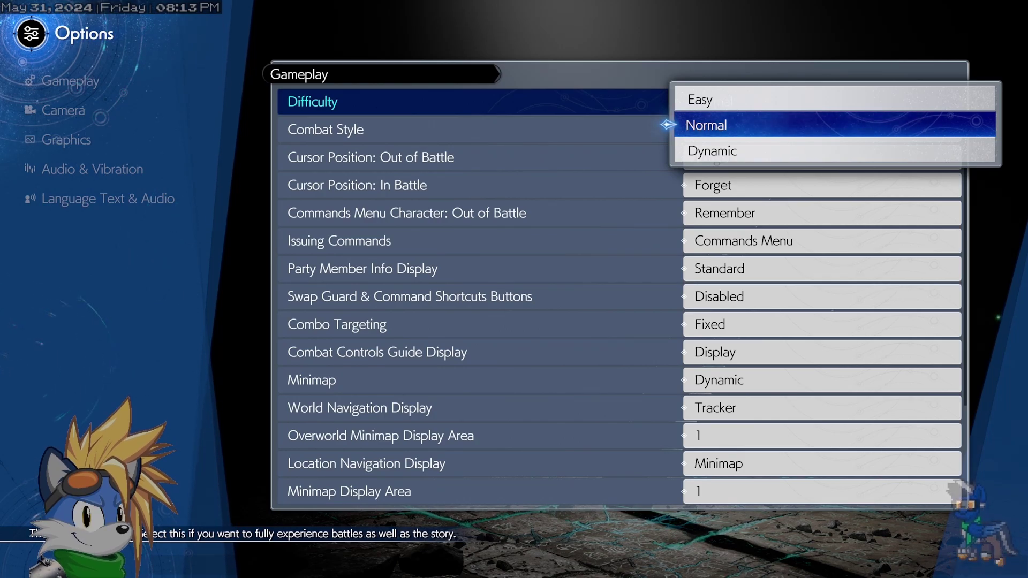
key(Up)
key(Return)
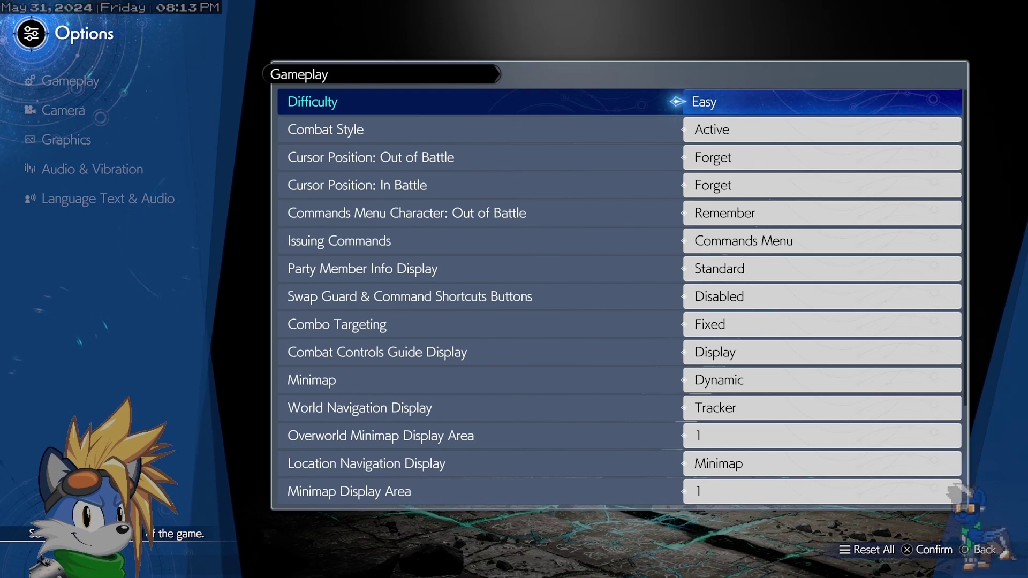
key(Down)
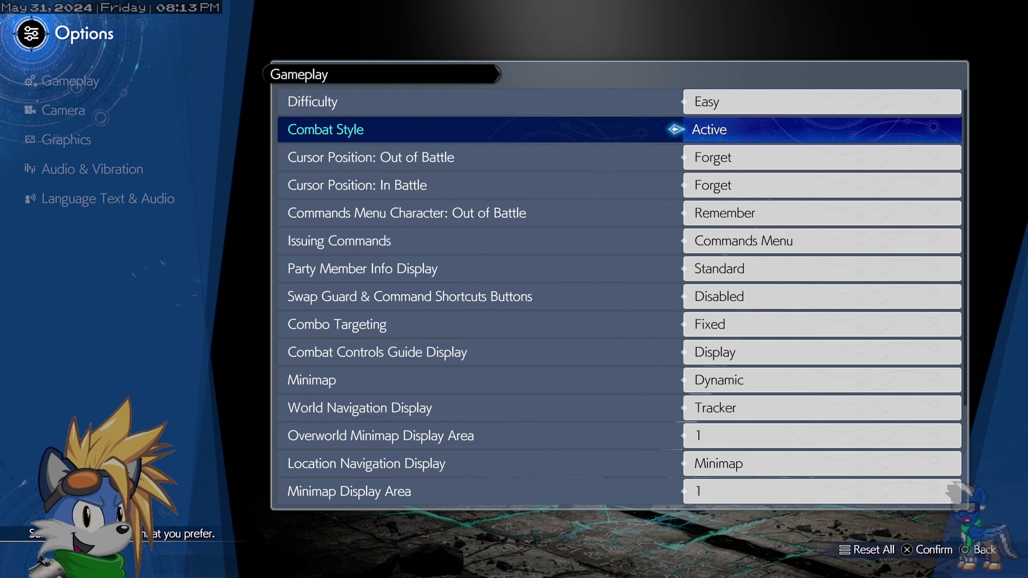
key(Up)
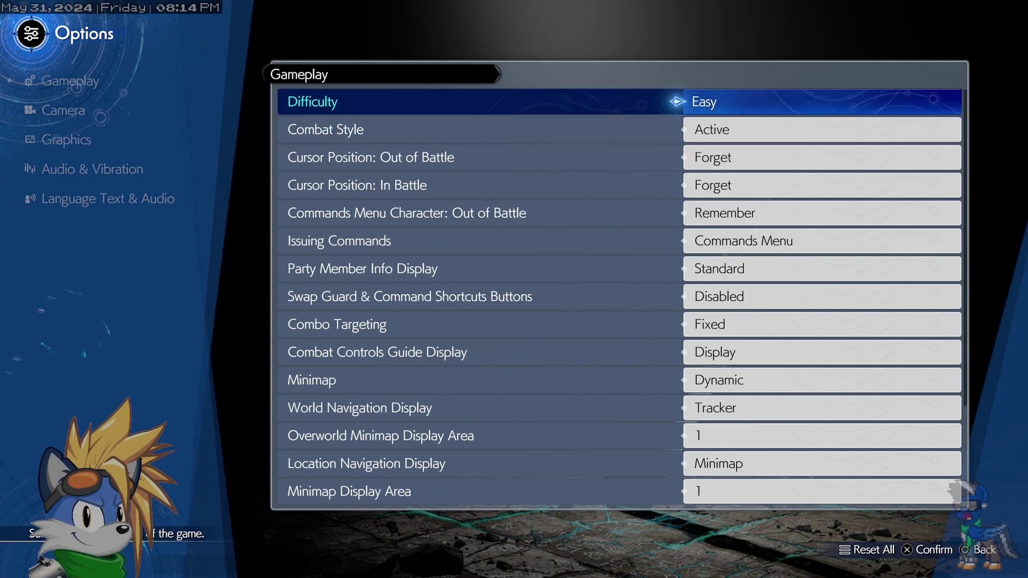
key(Down)
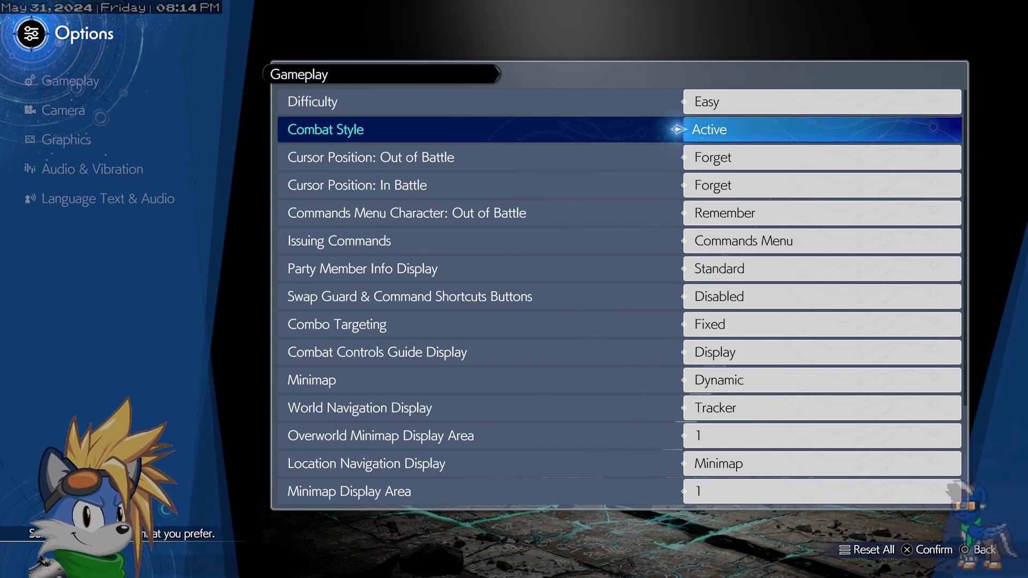
key(Down)
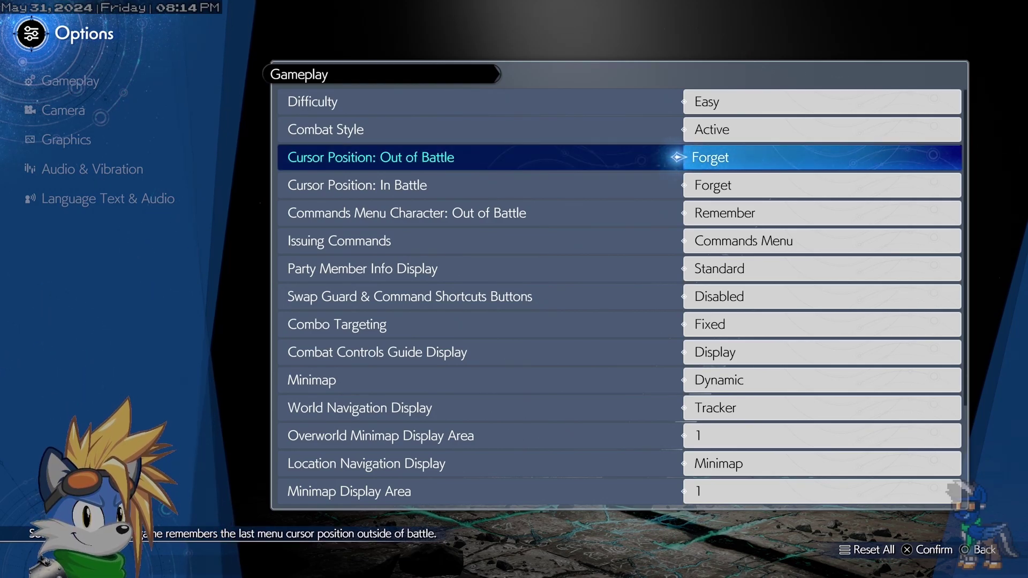
key(Down)
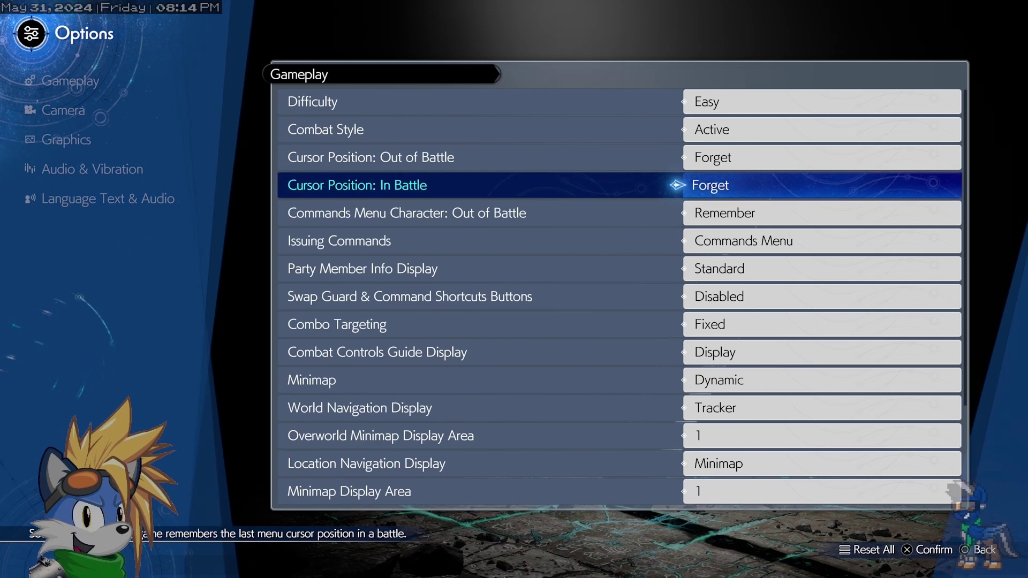
key(Down)
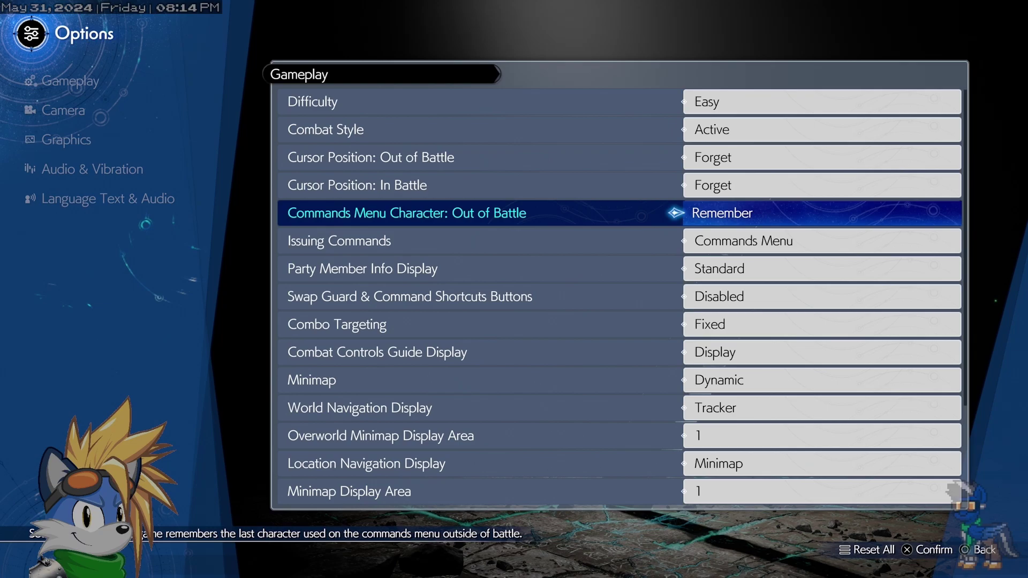
key(Down)
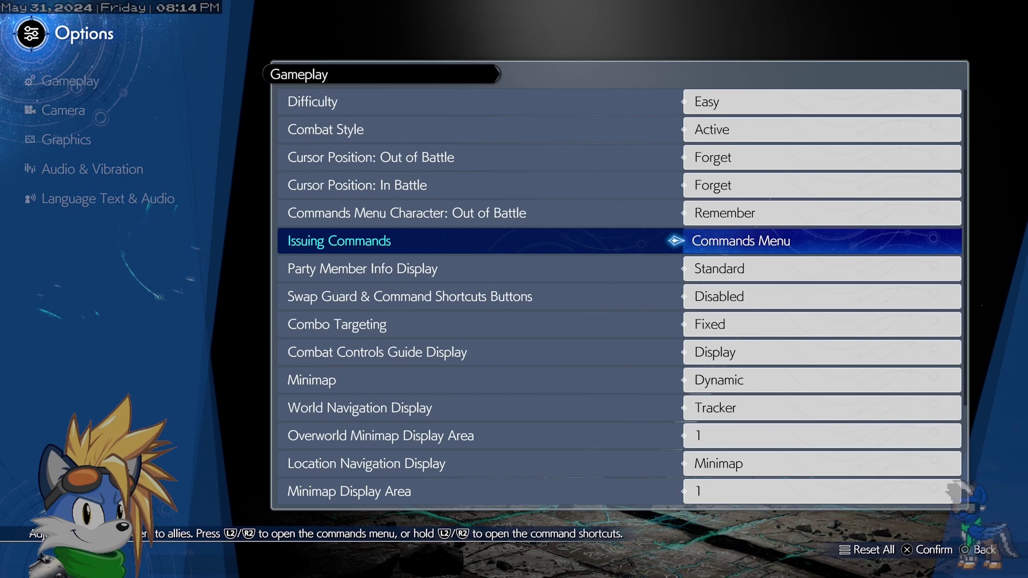
key(Down)
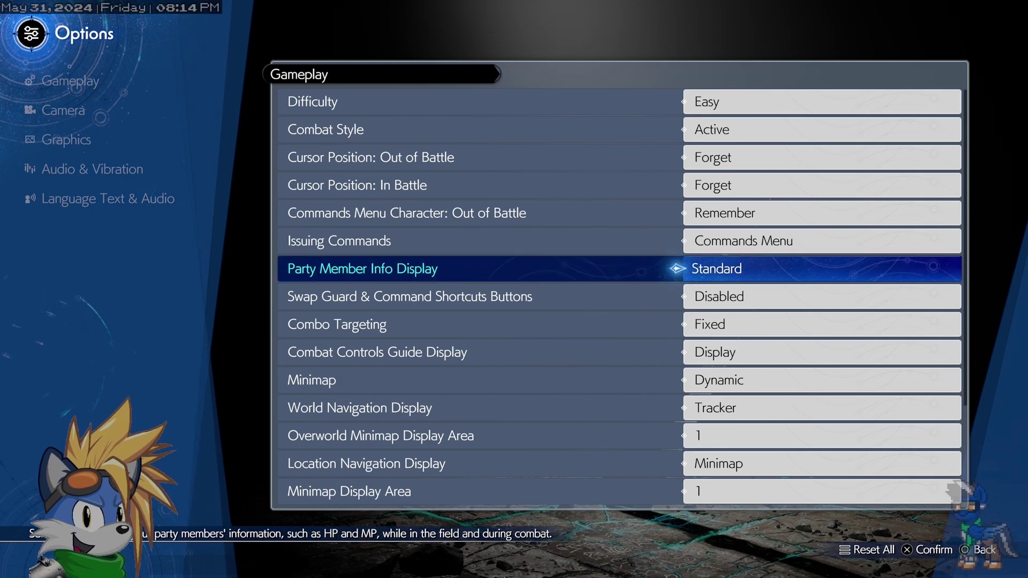
key(Down)
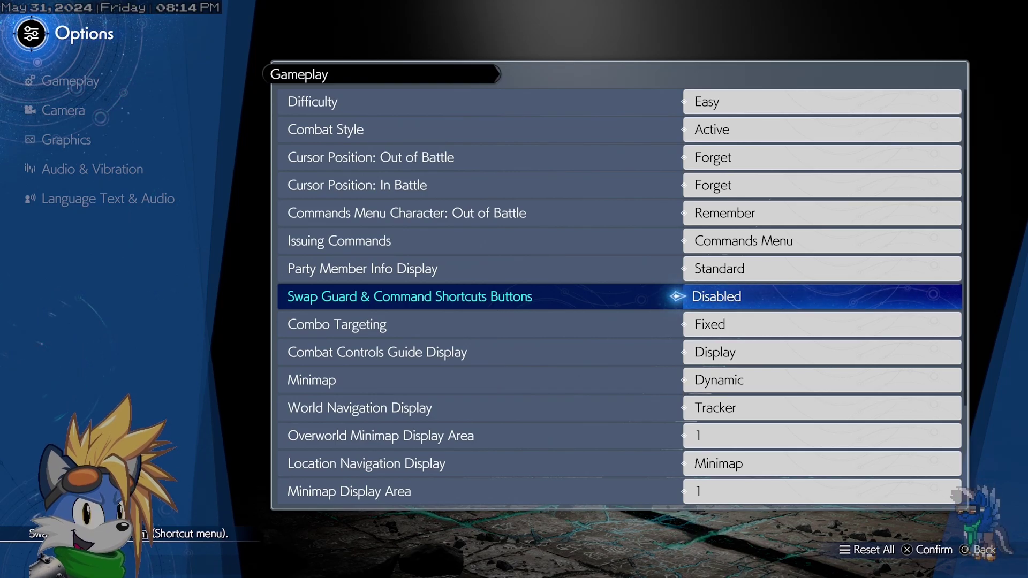
key(Down)
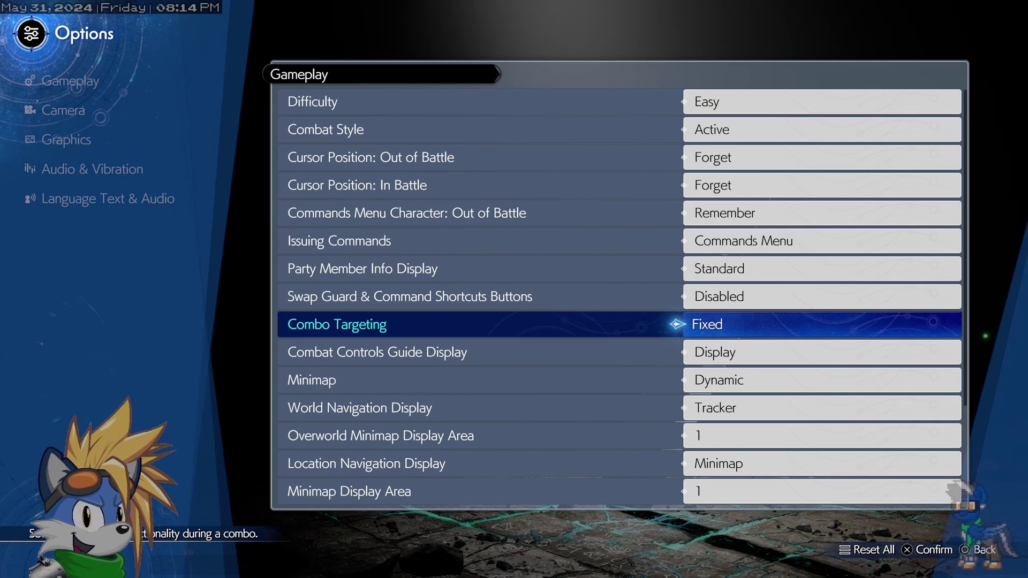
key(Return)
key(Return)
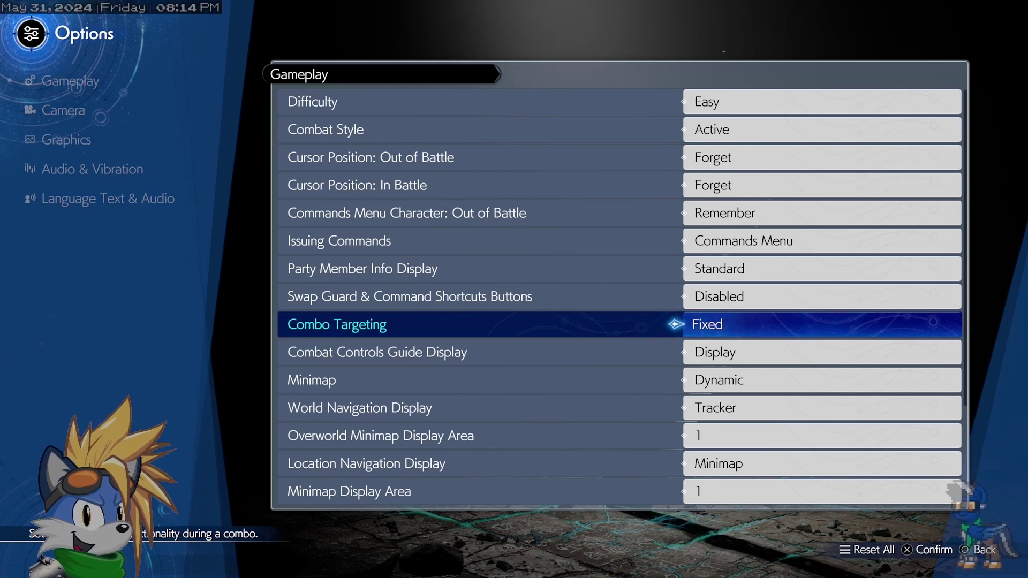
key(Down)
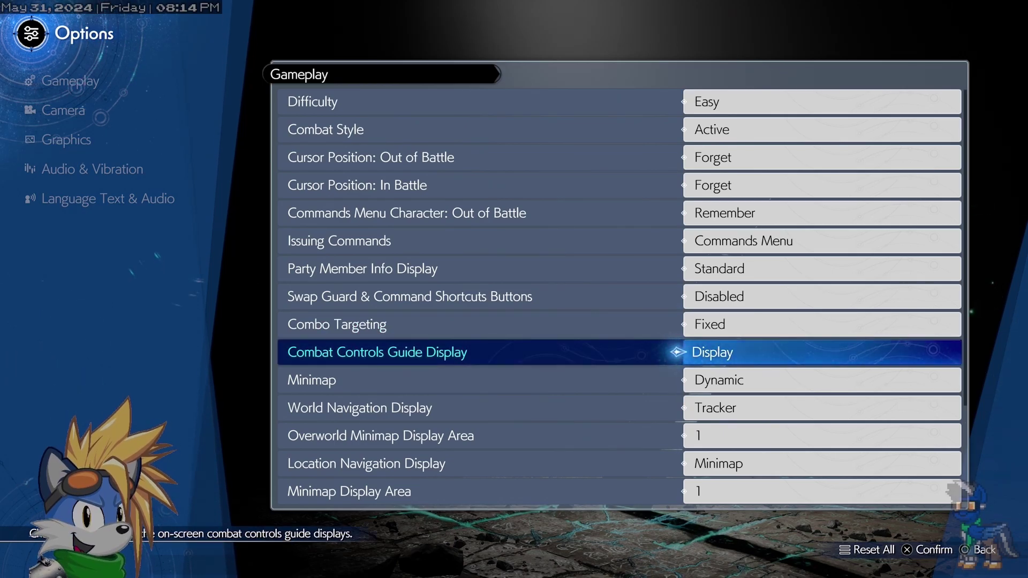
- Keep the combat controls guide displayed and set the minimap mode to Static
key(Return)
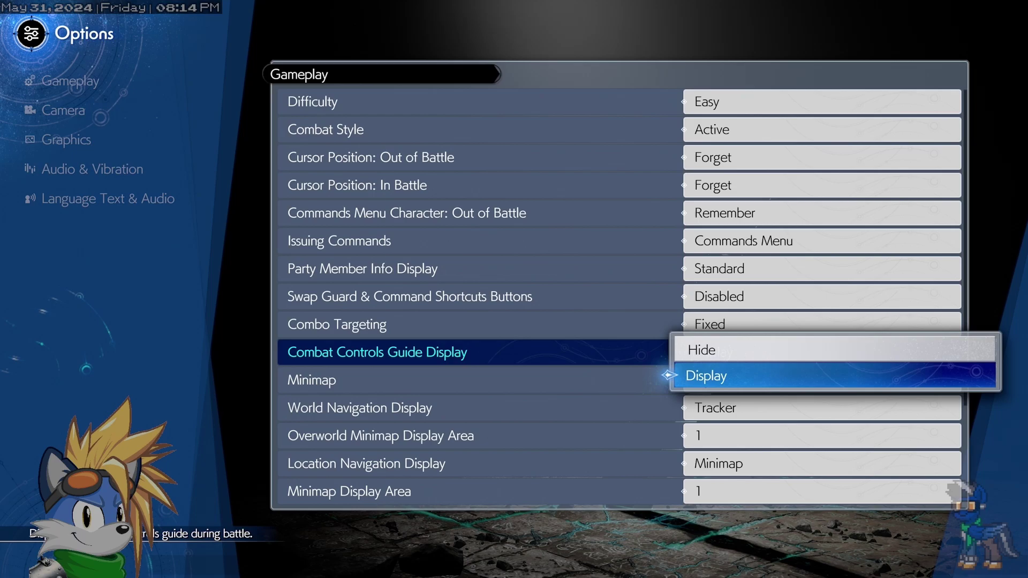
key(Return)
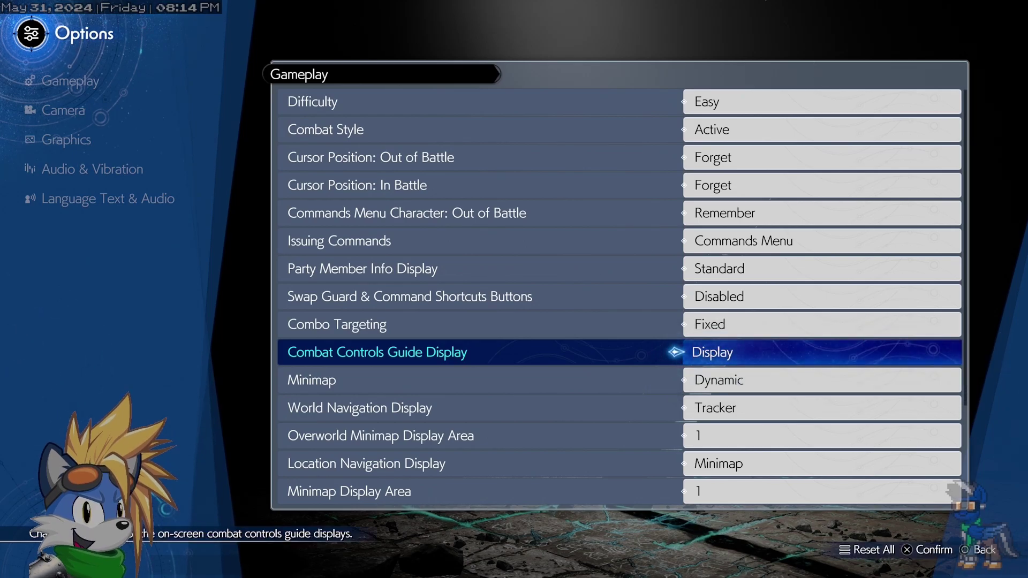
key(Down)
key(Return)
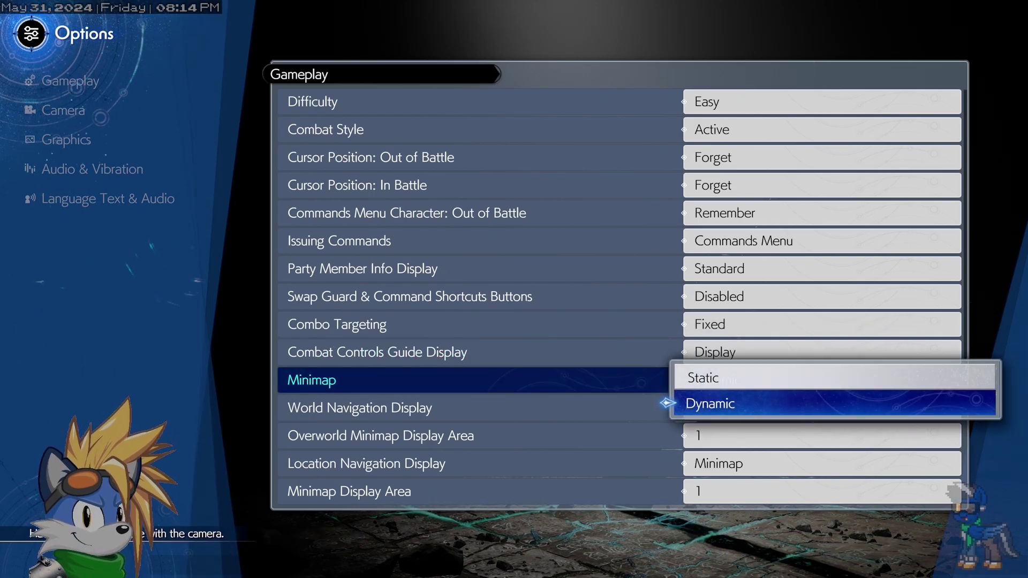
key(Up)
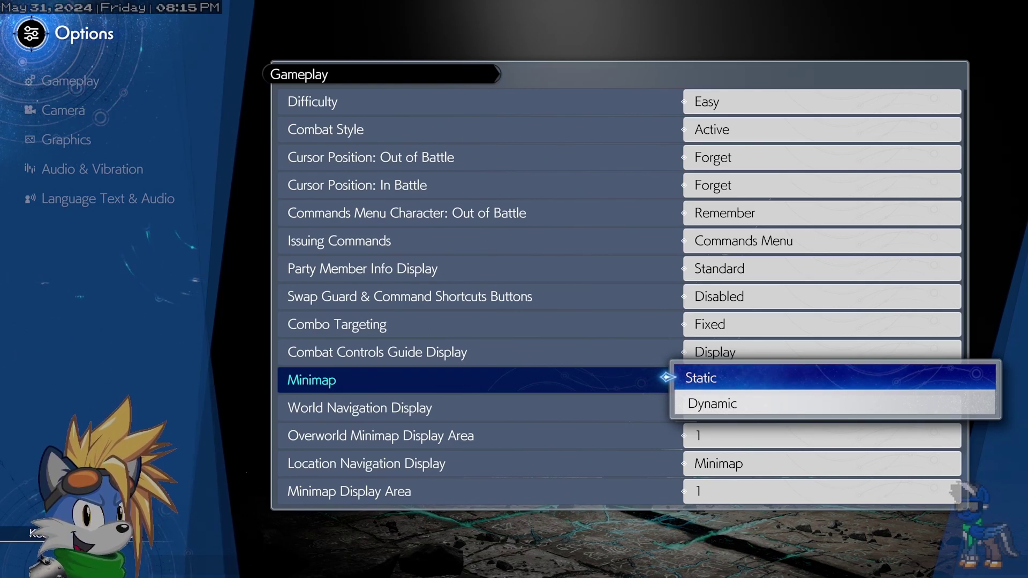
key(Return)
- Set World Navigation Display to Minimap and the overworld minimap display area to 2
key(Down)
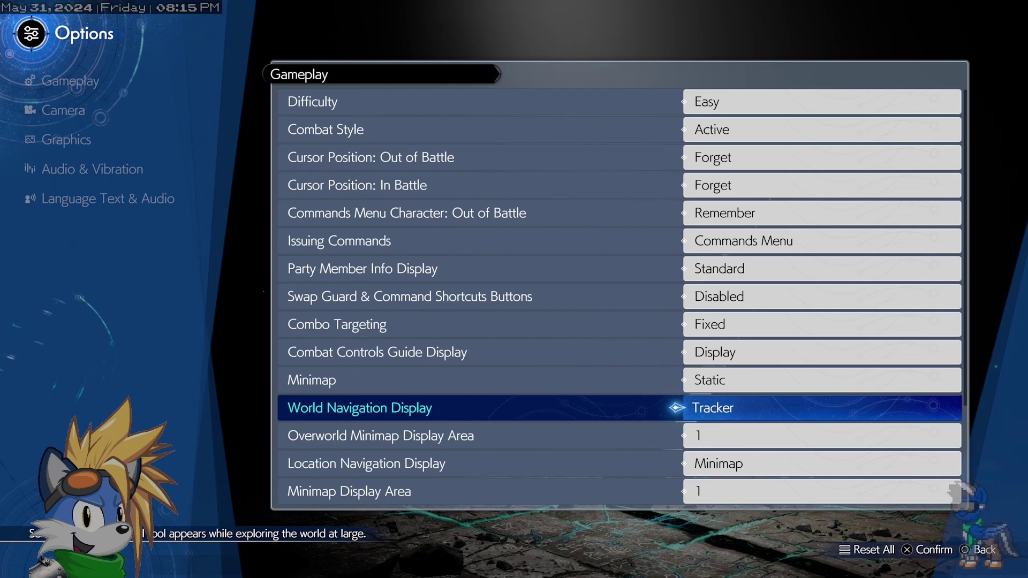
key(Return)
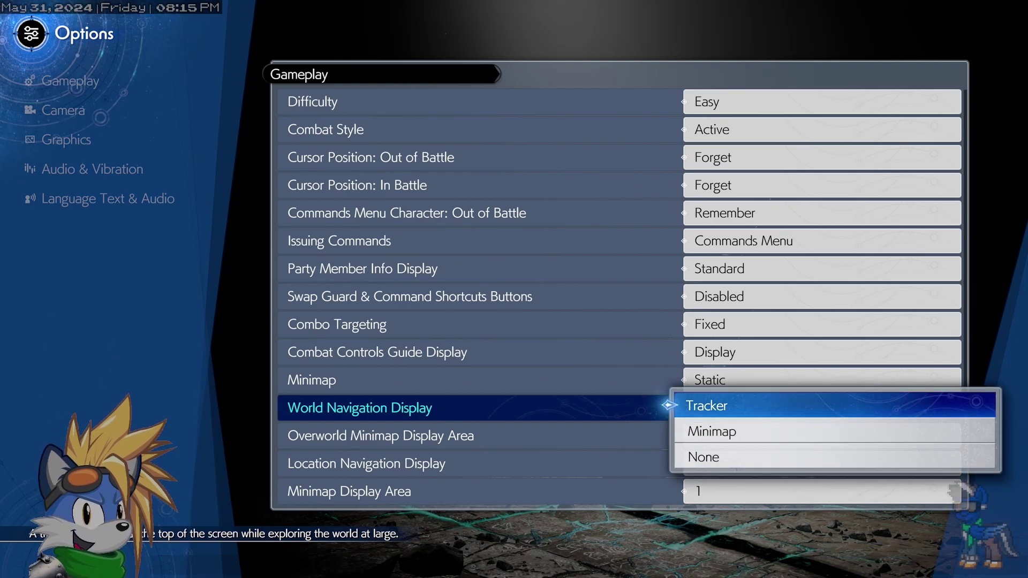
key(Down)
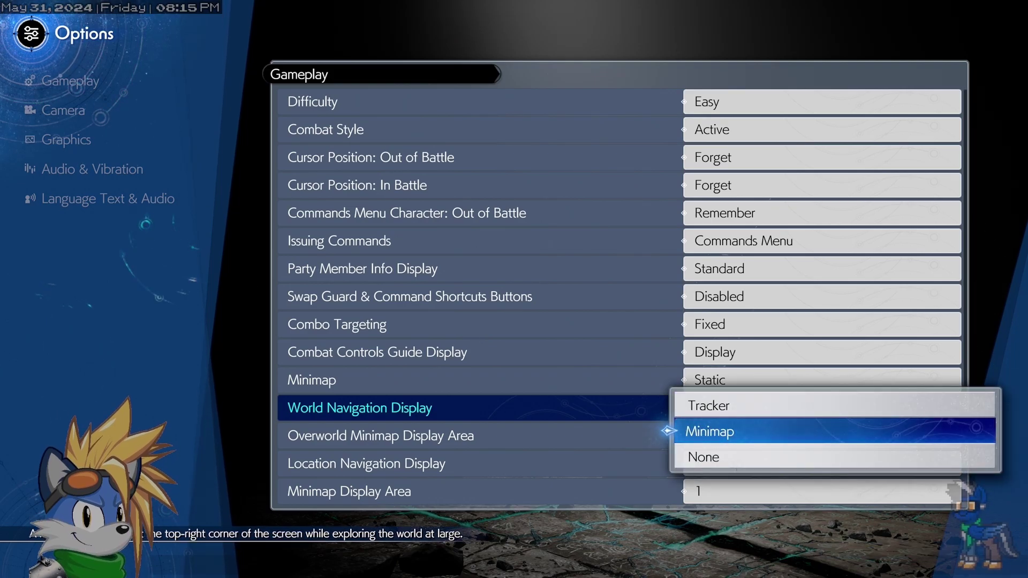
key(Return)
key(Down)
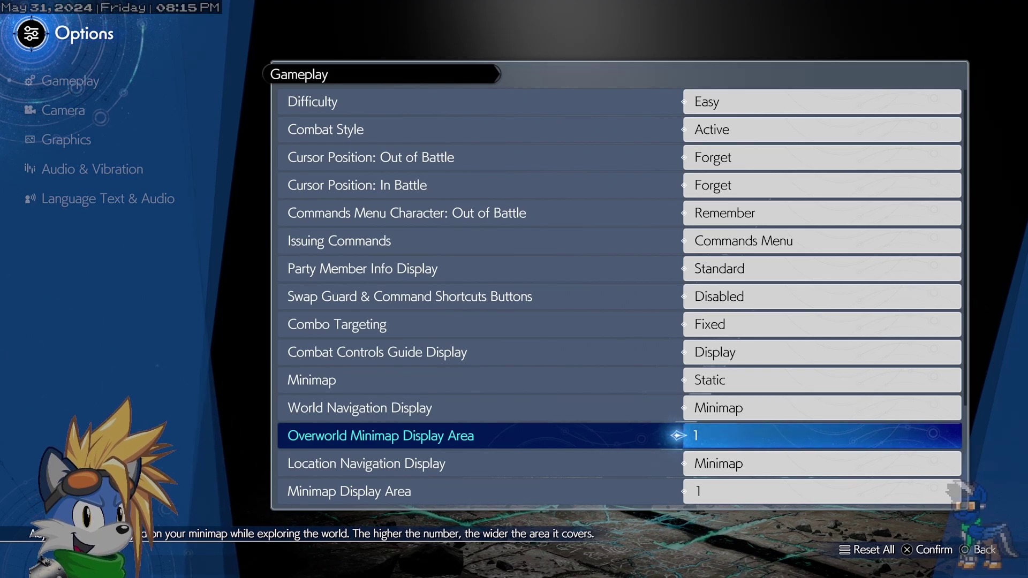
key(Return)
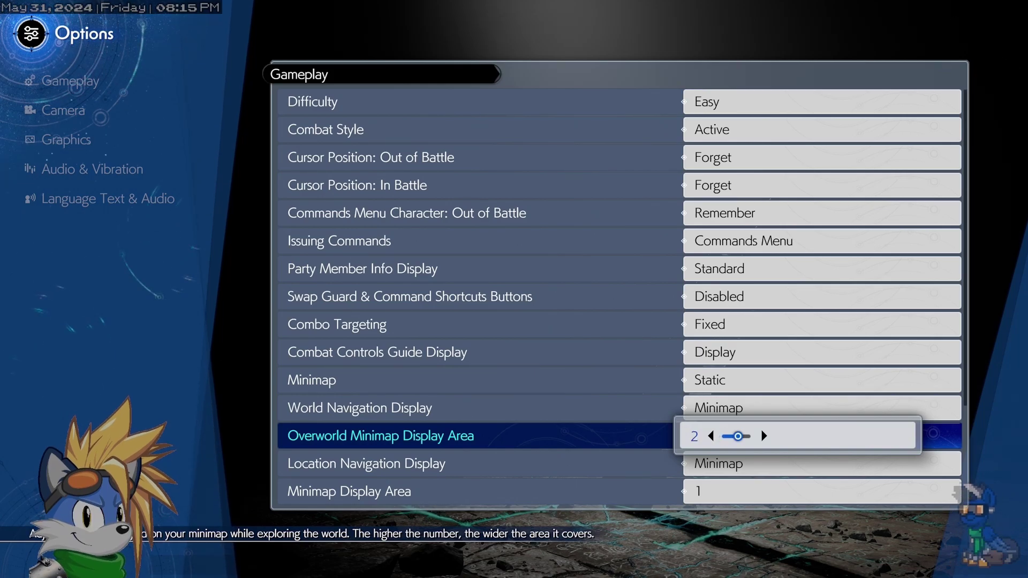
key(Return)
key(Down)
- Keep Location Navigation Display on Minimap and set the minimap display area to 2
key(Return)
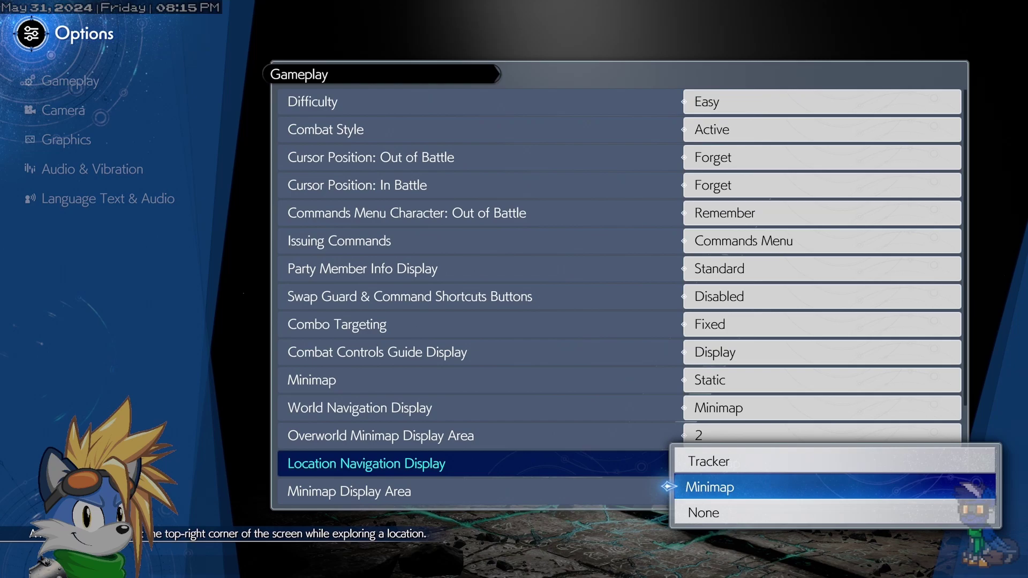
key(Return)
key(Down)
key(Return)
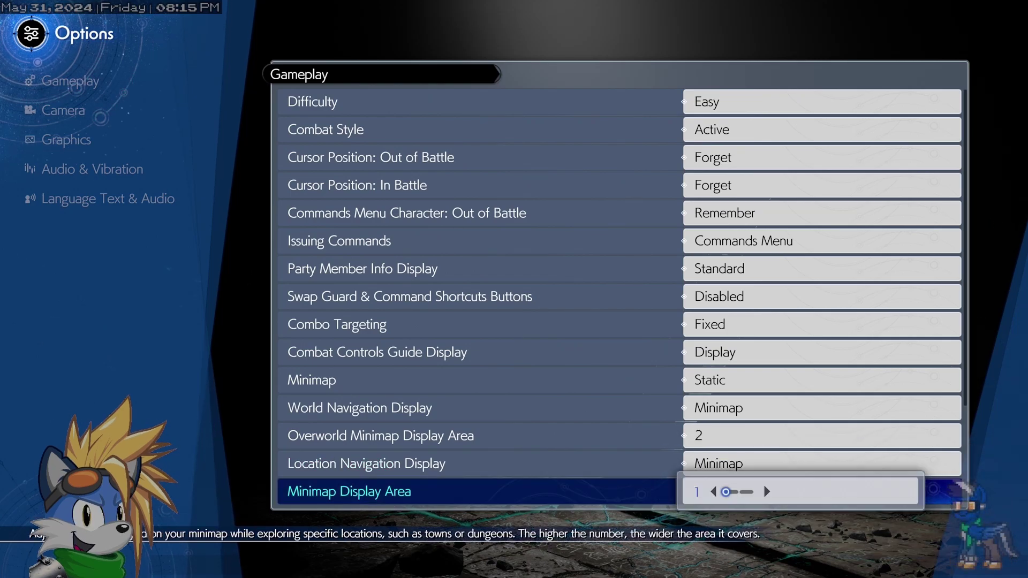
key(Return)
key(Down)
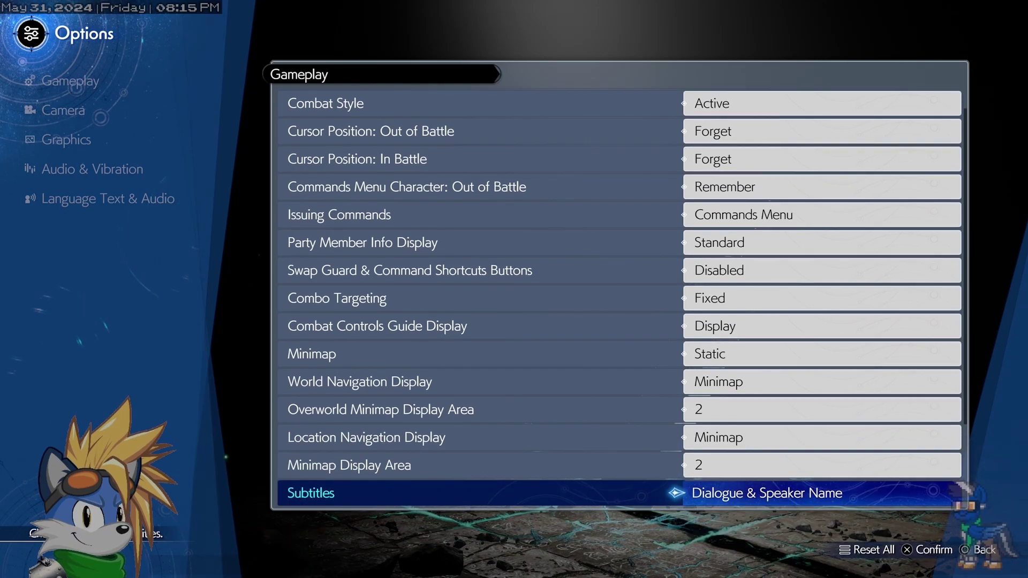
- Review the subtitle, chat log and remaining gameplay settings, then close Gameplay
key(Down)
key(Up)
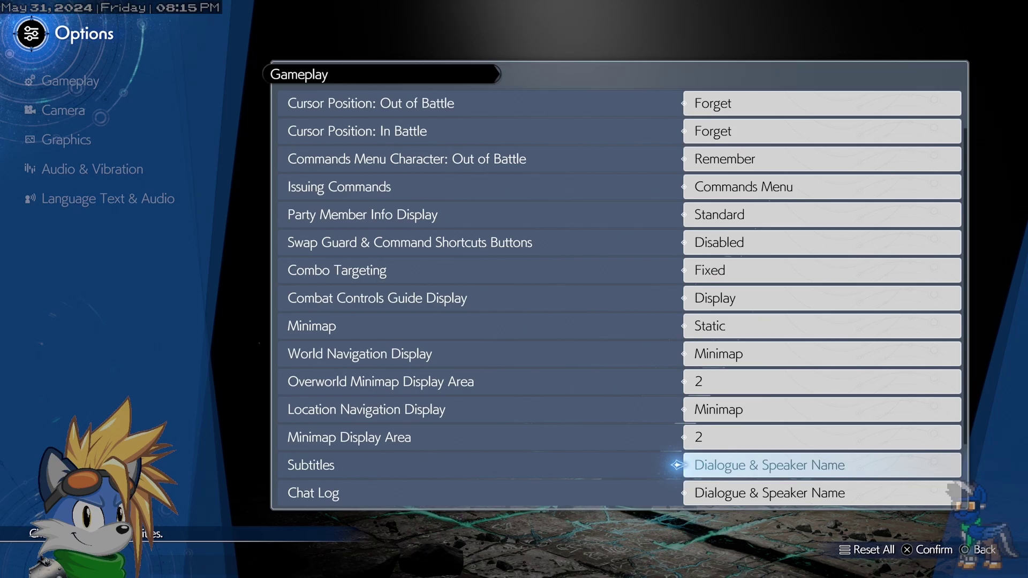
key(Down)
key(Down)
key(Down)
key(Up)
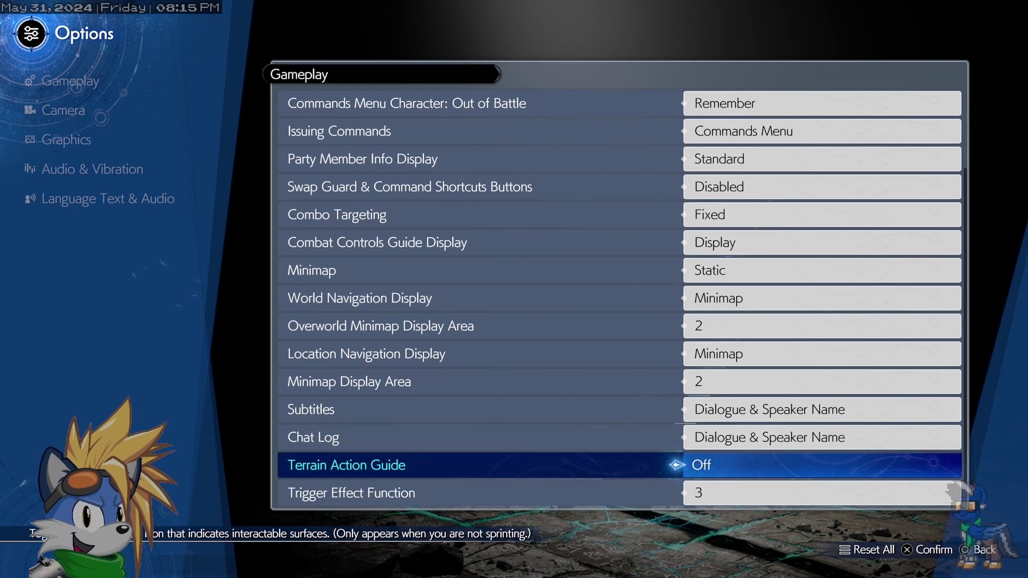
key(Down)
key(Down)
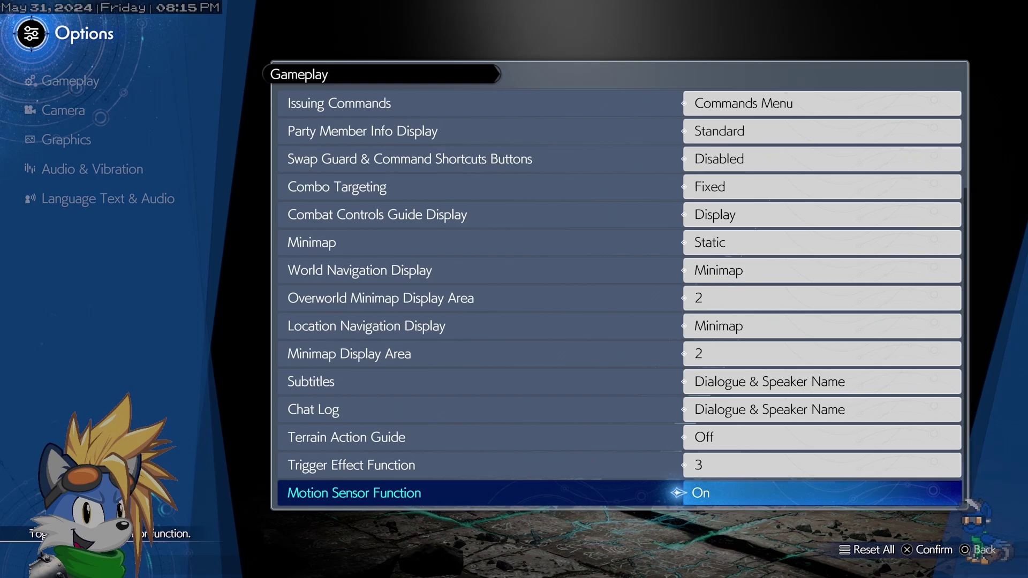
key(Down)
key(Escape)
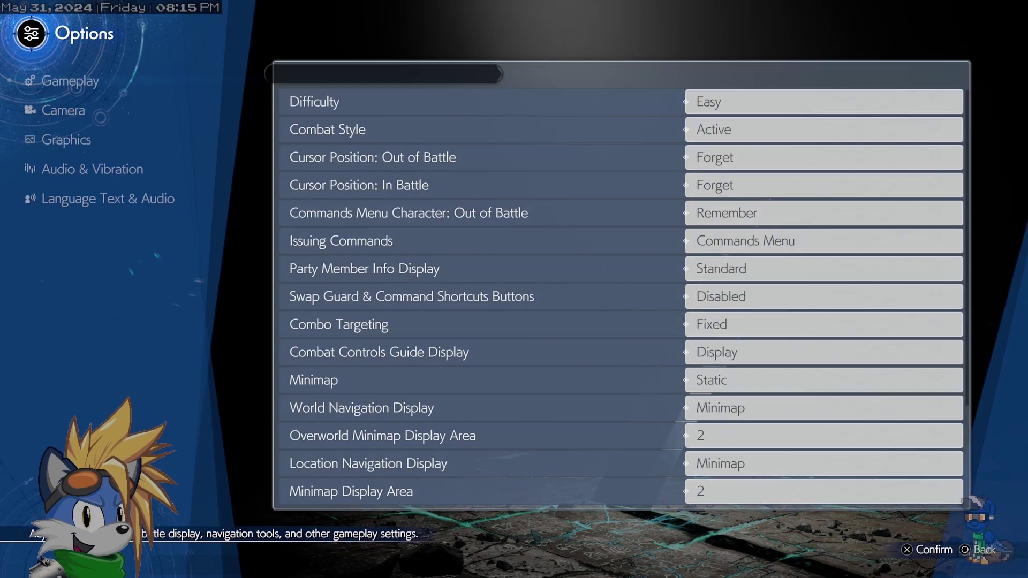
- Browse the Camera settings, including horizontal and vertical controls, leaving all values unchanged
key(Down)
key(Return)
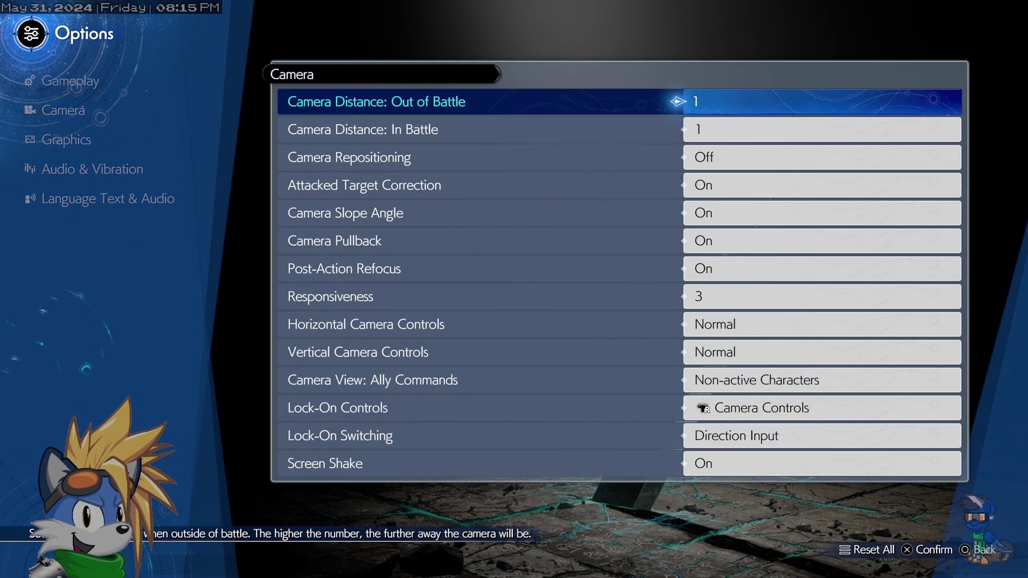
key(Down)
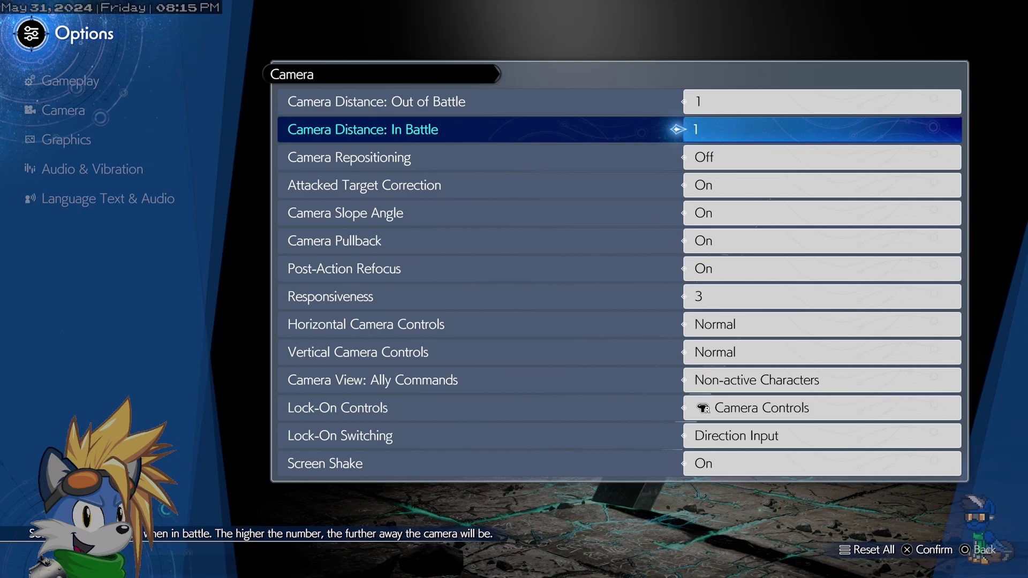
key(Down)
key(Down)
key(Down)
key(Down)
key(Down)
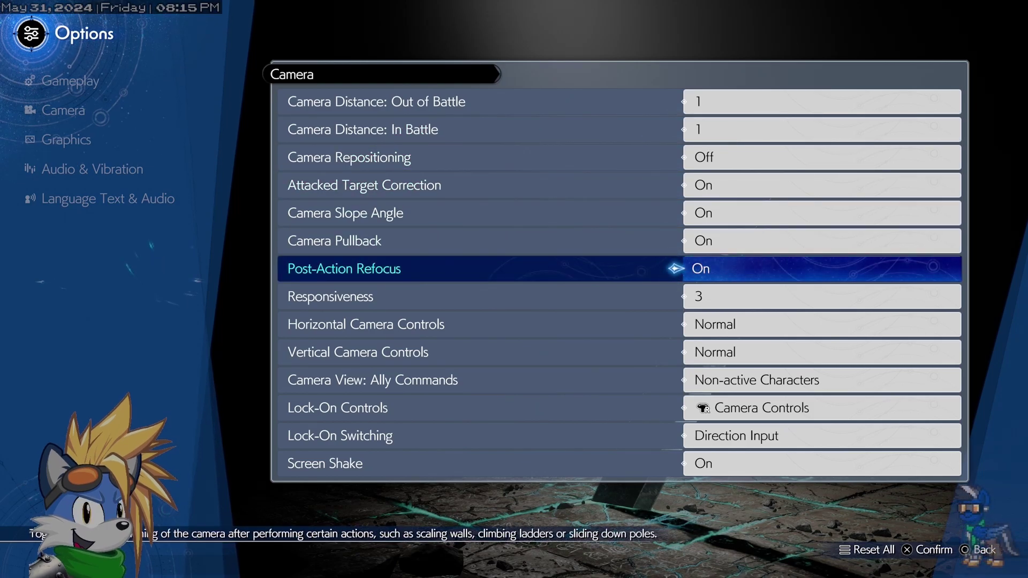
key(Down)
key(Down)
key(Down)
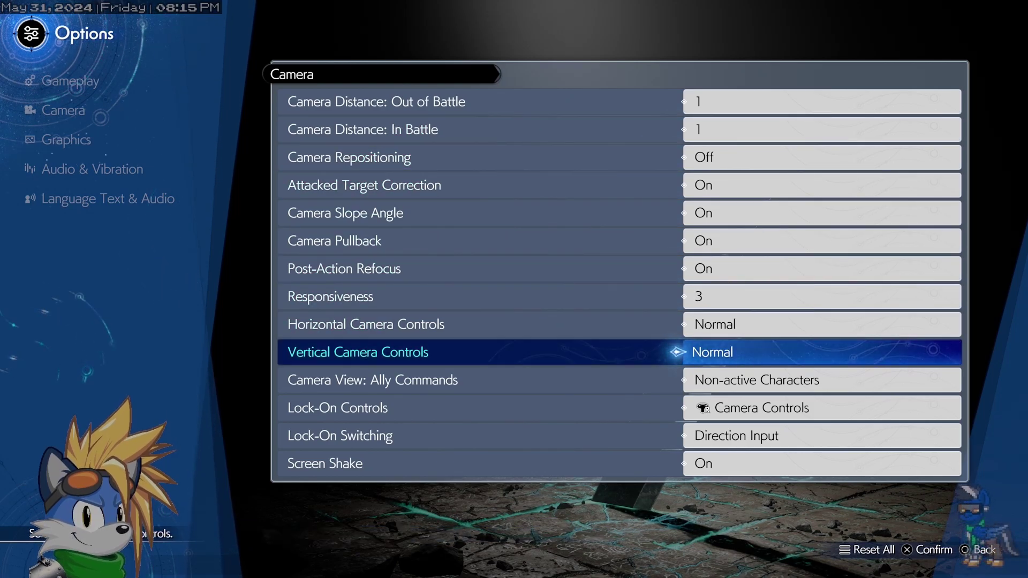
key(Down)
key(Down)
key(Down)
key(Down)
key(Down)
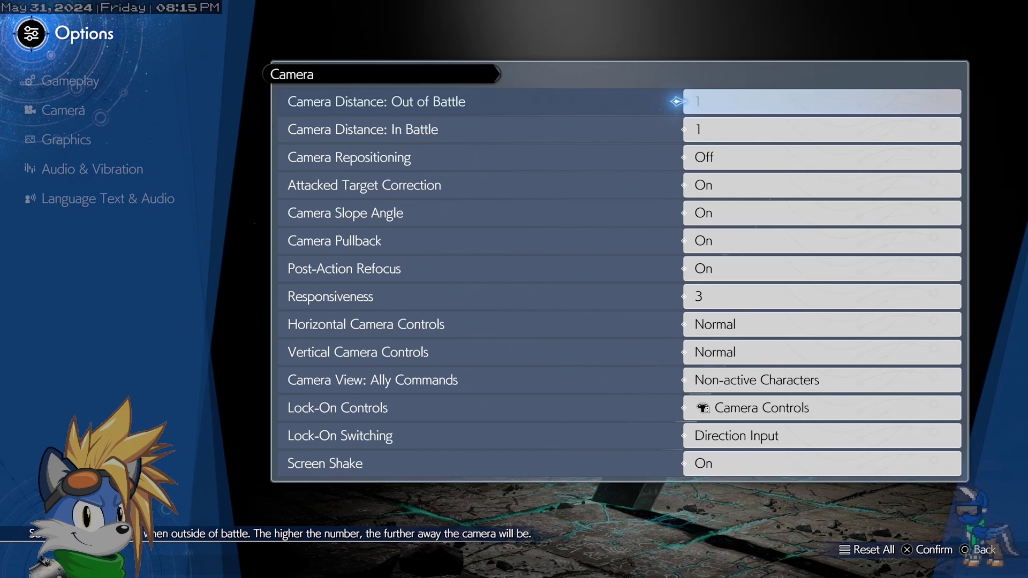
key(Down)
key(Down)
key(Down)
key(Down)
key(Down)
key(Down)
key(Down)
key(Down)
key(Down)
key(Down)
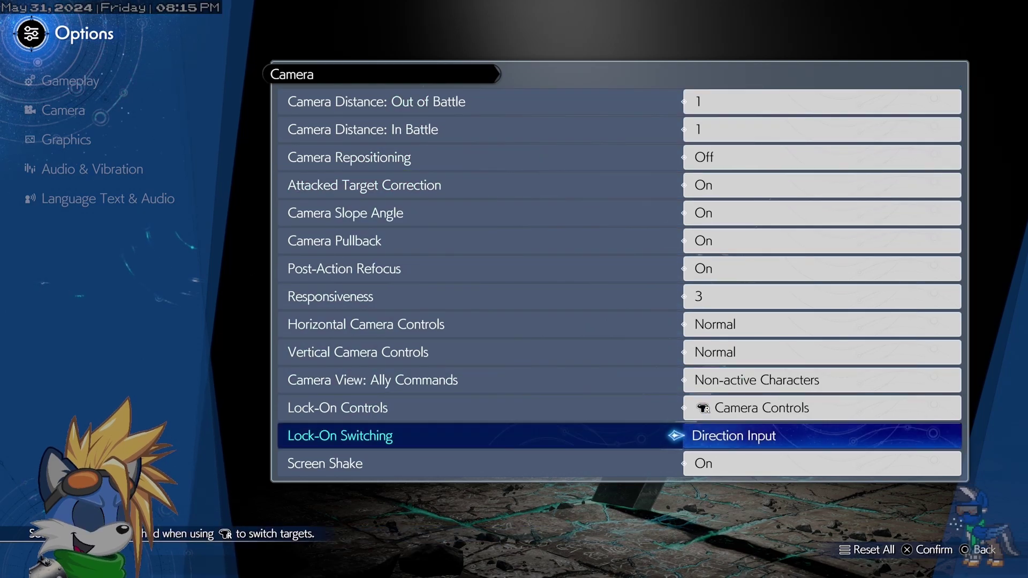
key(Up)
key(Up)
key(Up)
key(Up)
key(Up)
key(Up)
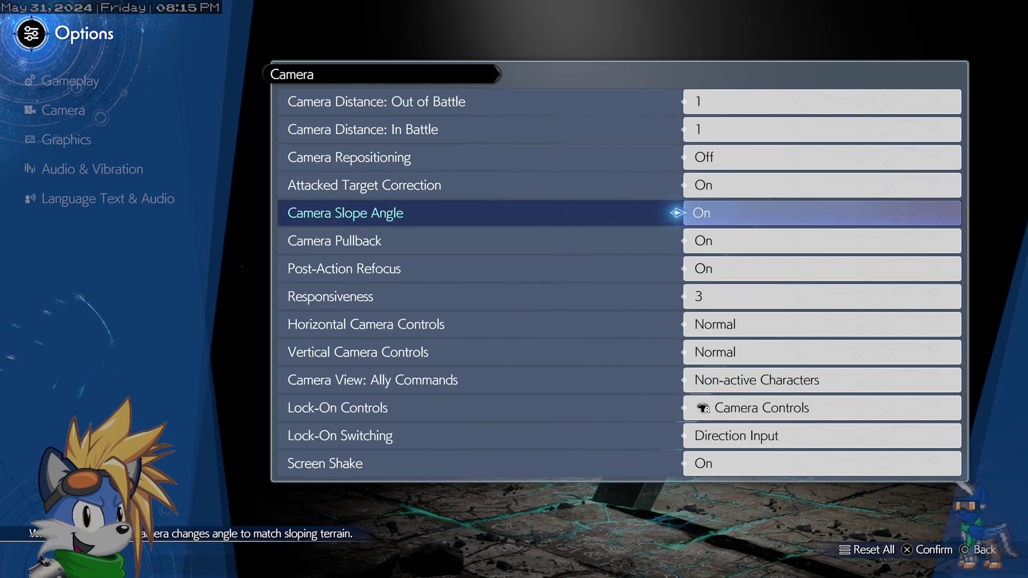
key(Up)
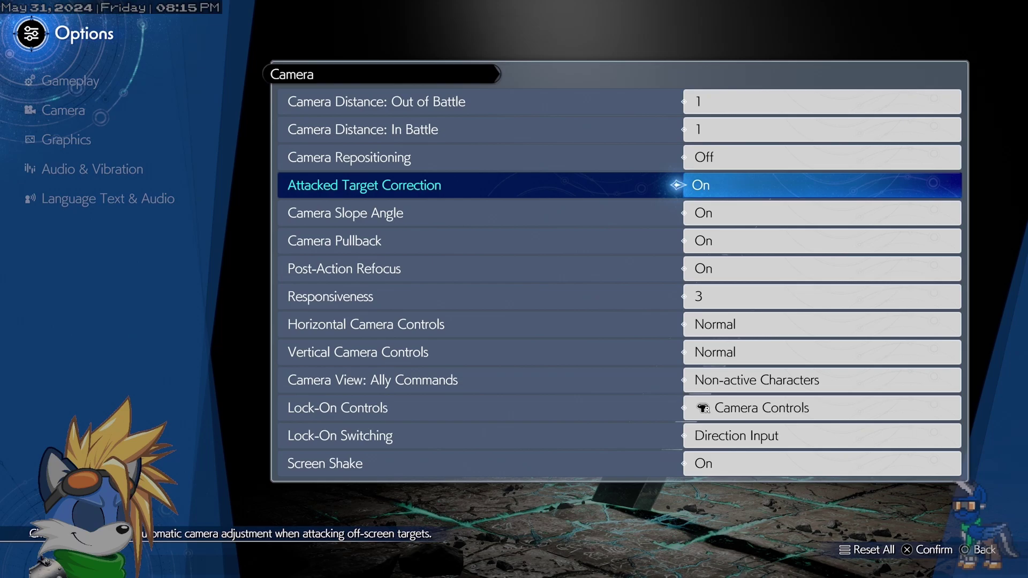
key(Up)
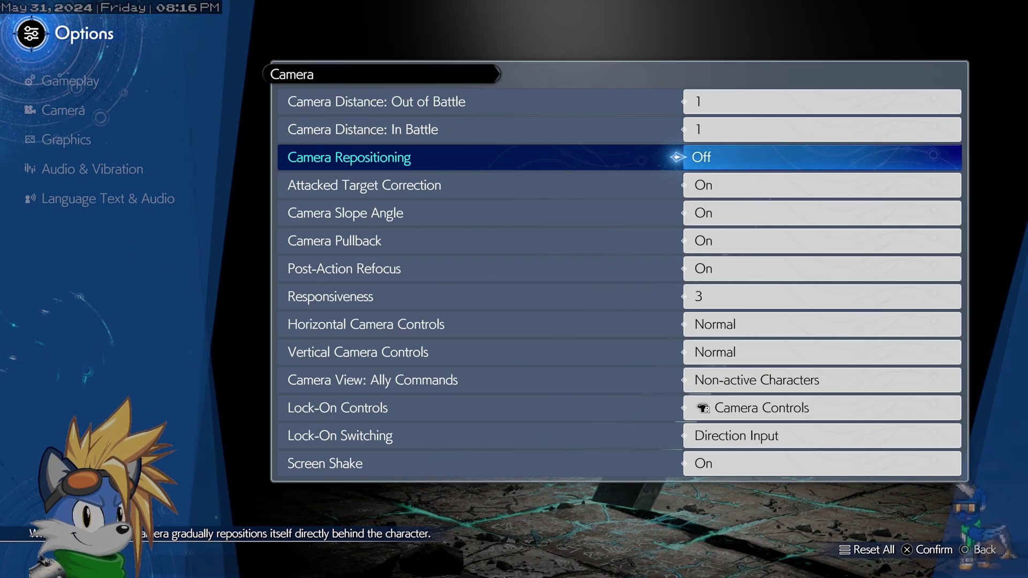
- Open Graphics and preview the Performance - Sharp and Performance - Smooth optimization descriptions
key(Escape)
key(Down)
key(Return)
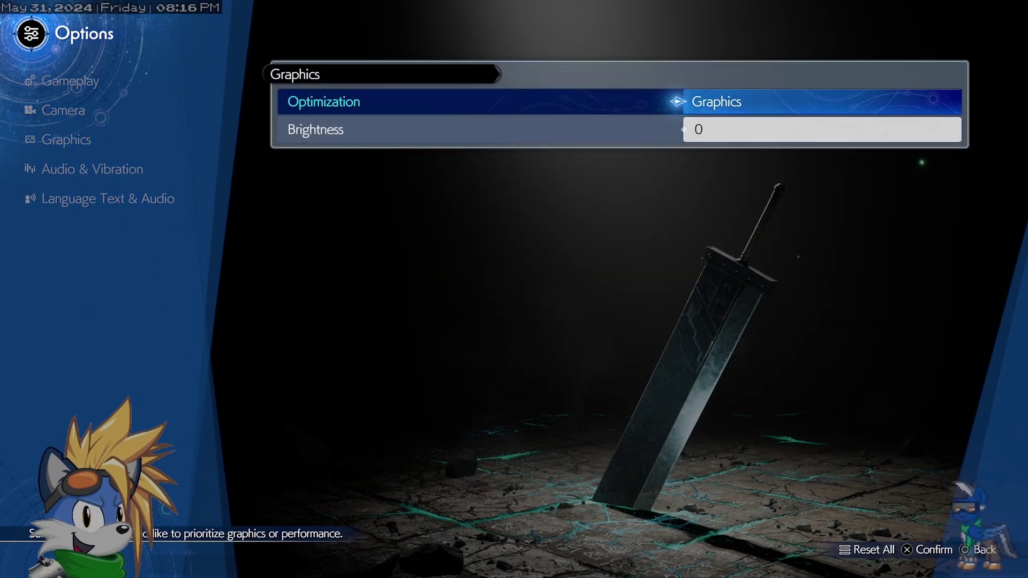
key(Return)
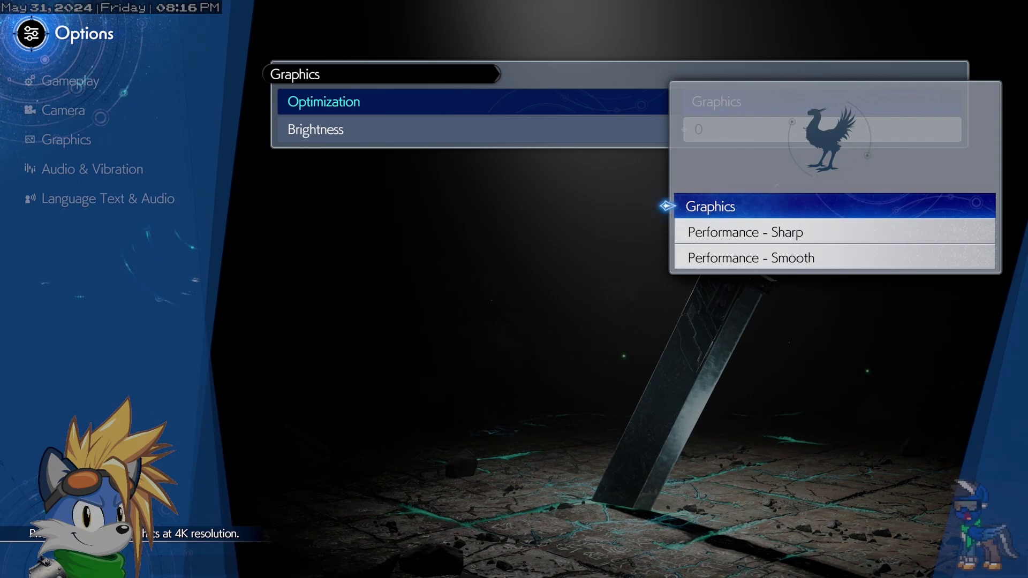
key(Down)
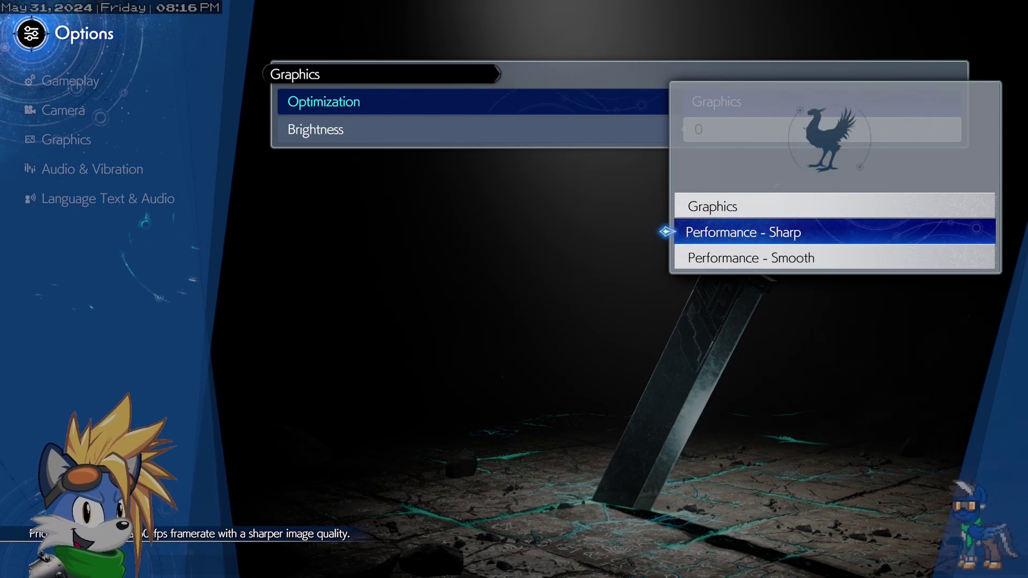
key(Down)
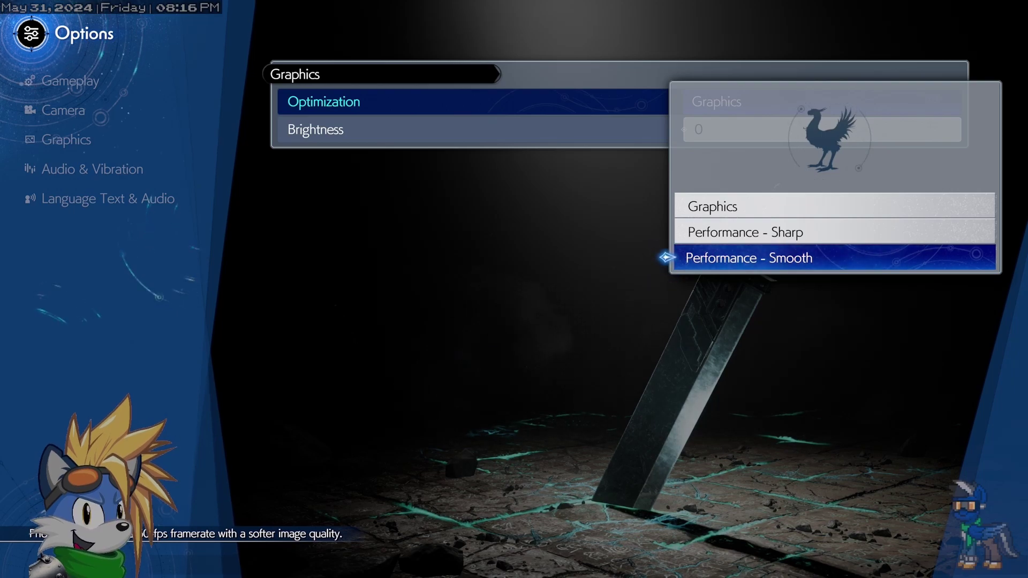
- Choose Performance - Sharp optimization and close the Graphics settings
key(Up)
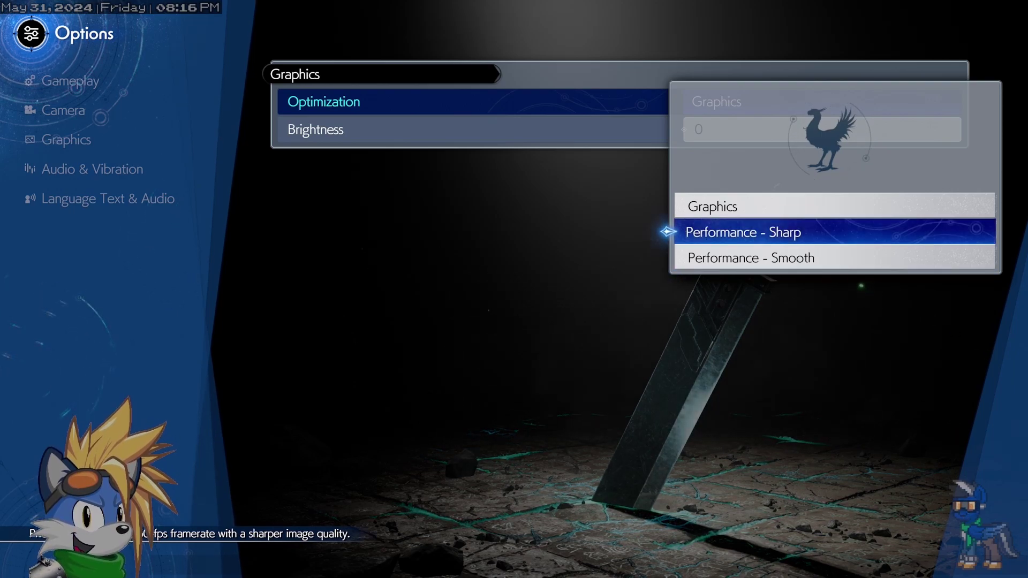
key(Up)
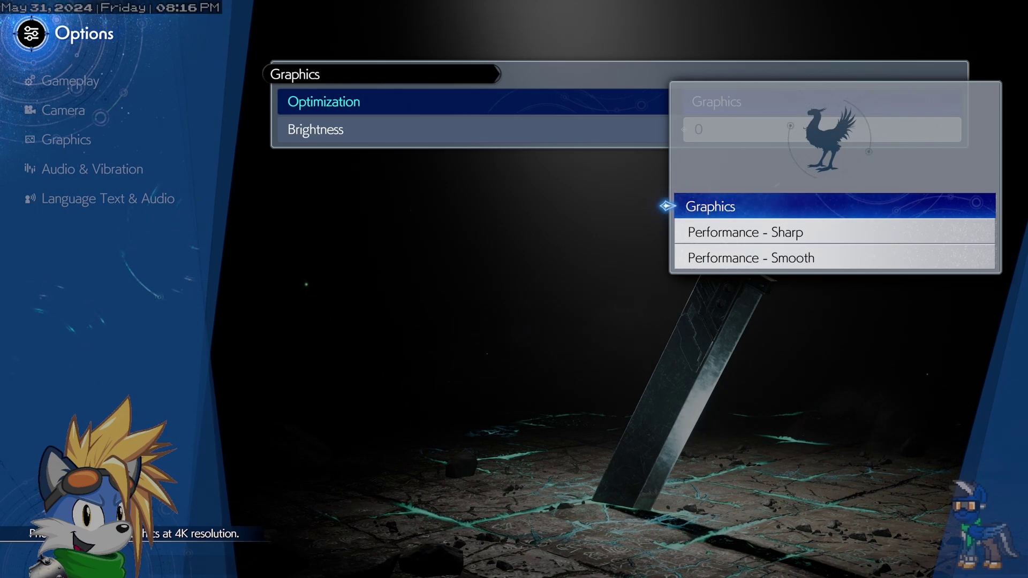
key(Down)
key(Up)
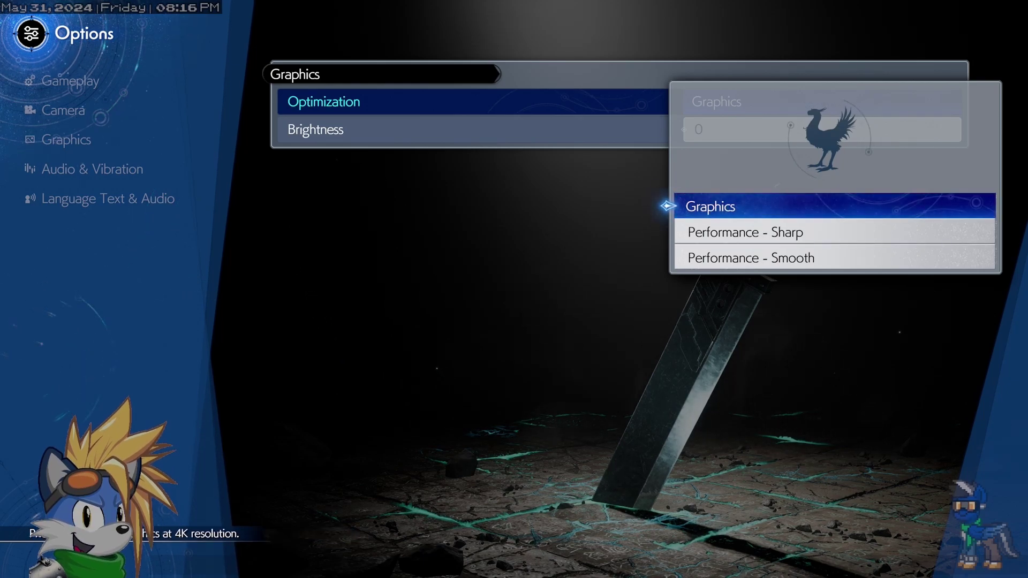
key(Down)
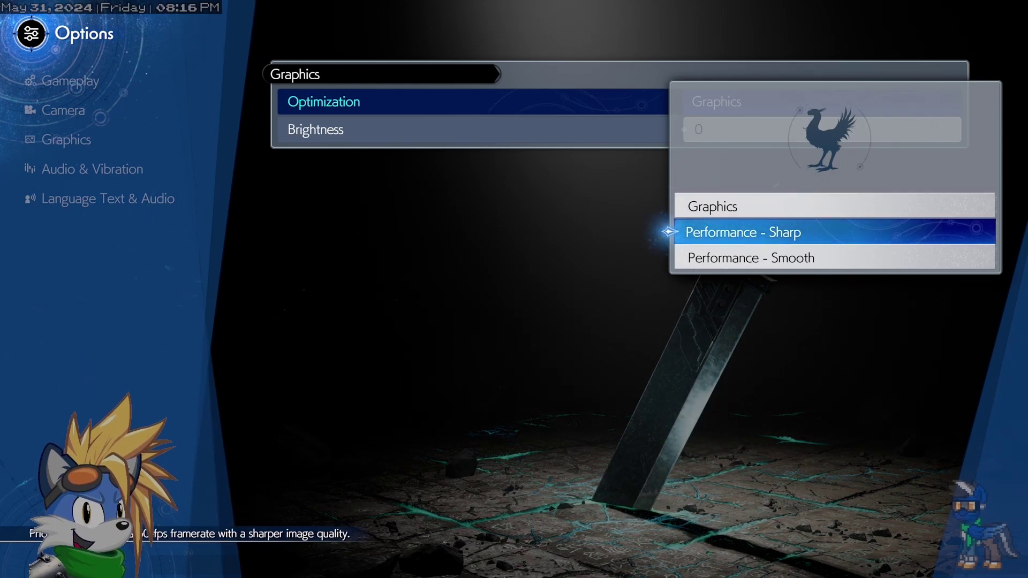
key(Return)
key(Escape)
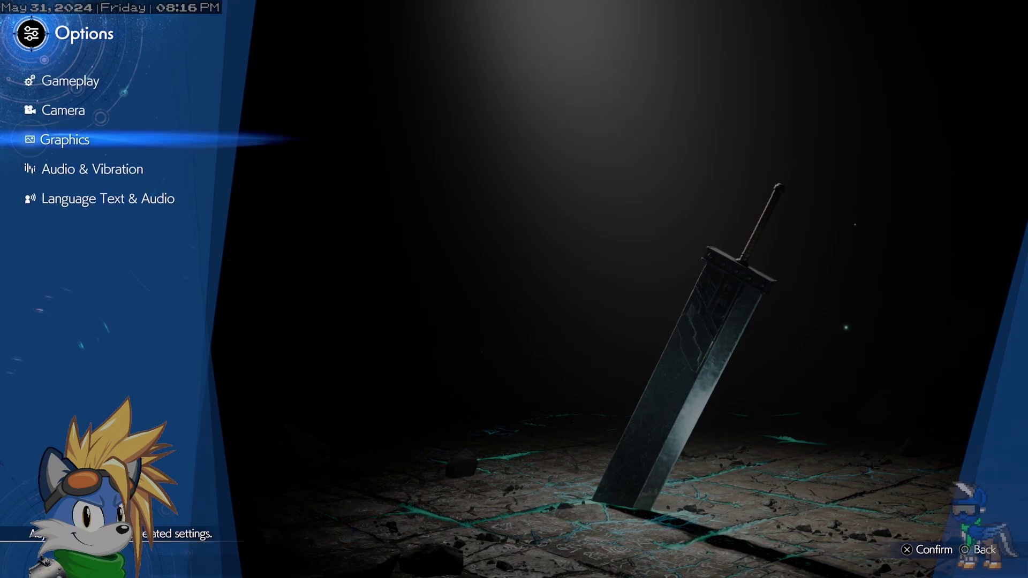
- Open Audio & Vibration and look over the SFX and Speech volume rows
key(Down)
key(Return)
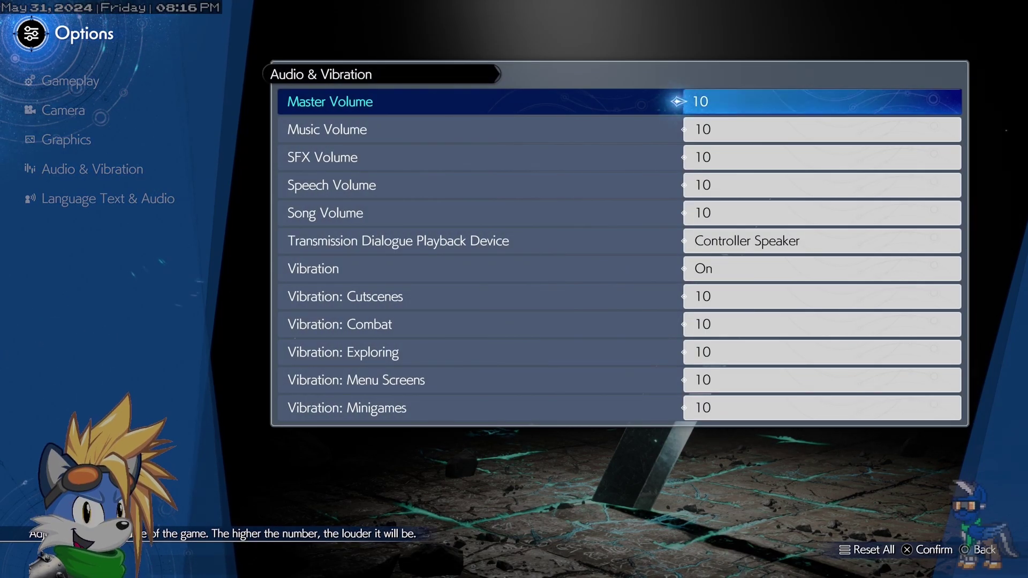
key(Down)
key(Down)
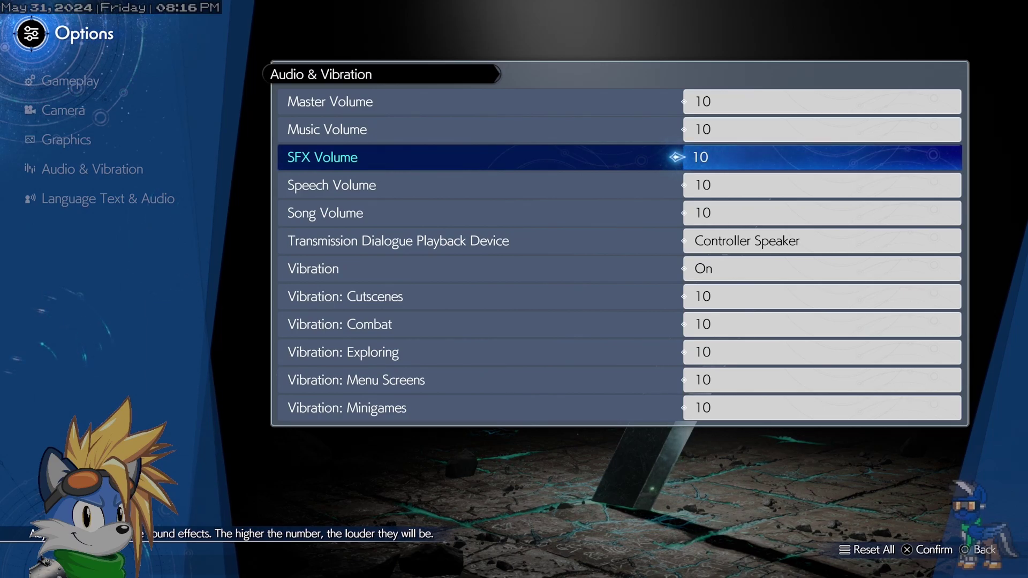
key(Down)
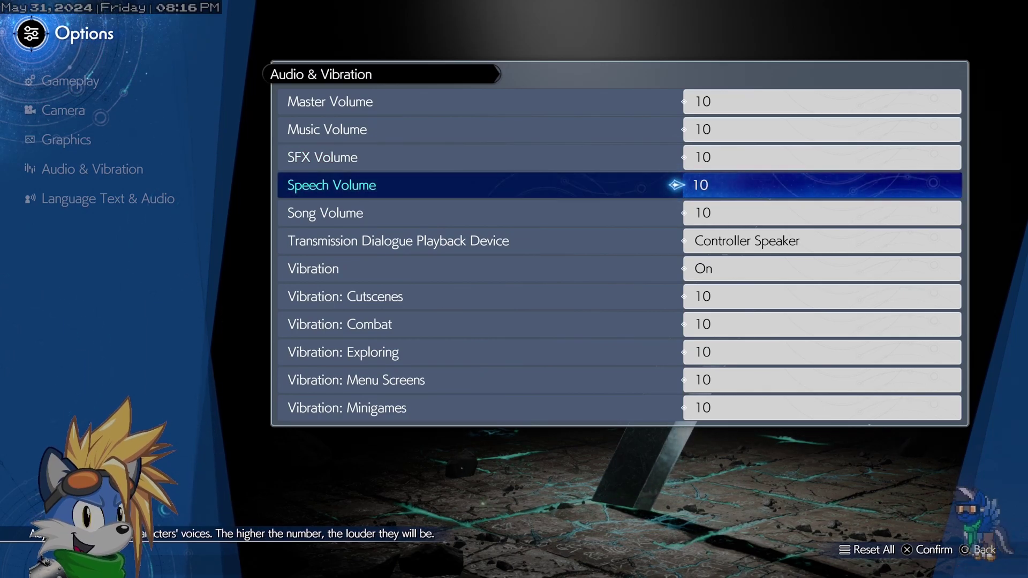
key(Up)
key(Up)
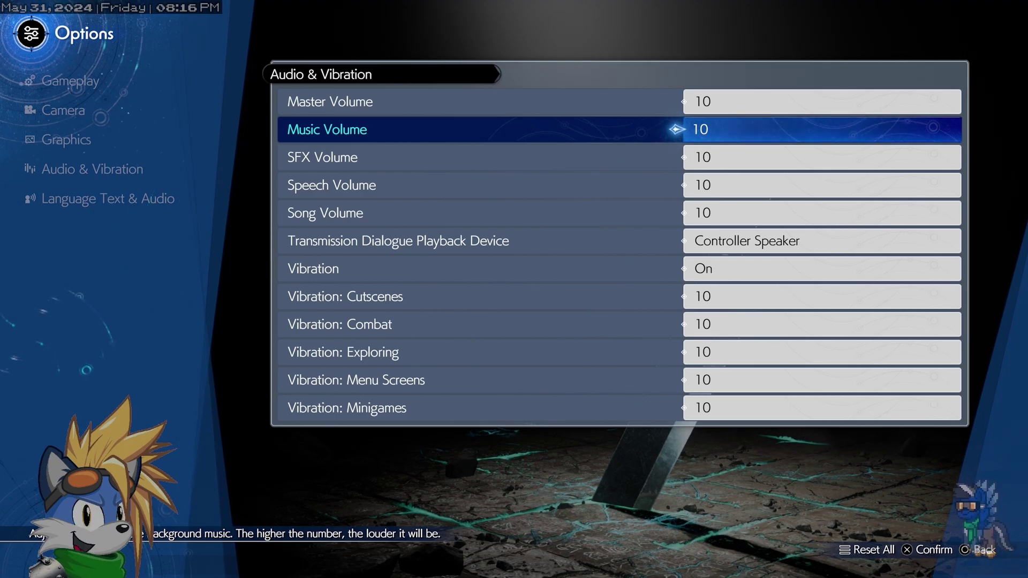
- Set Music Volume to 7
key(Return)
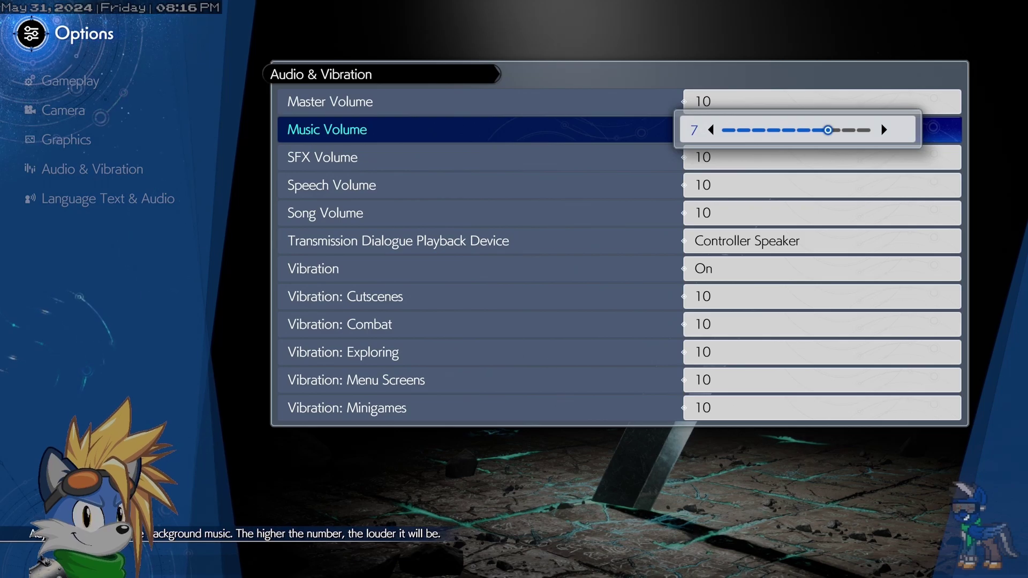
key(Left)
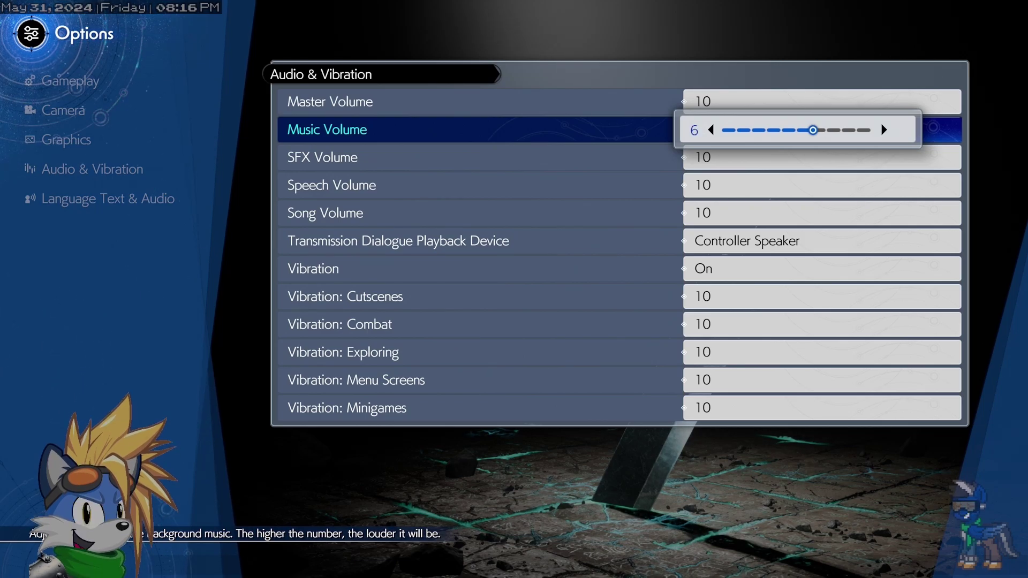
key(Left)
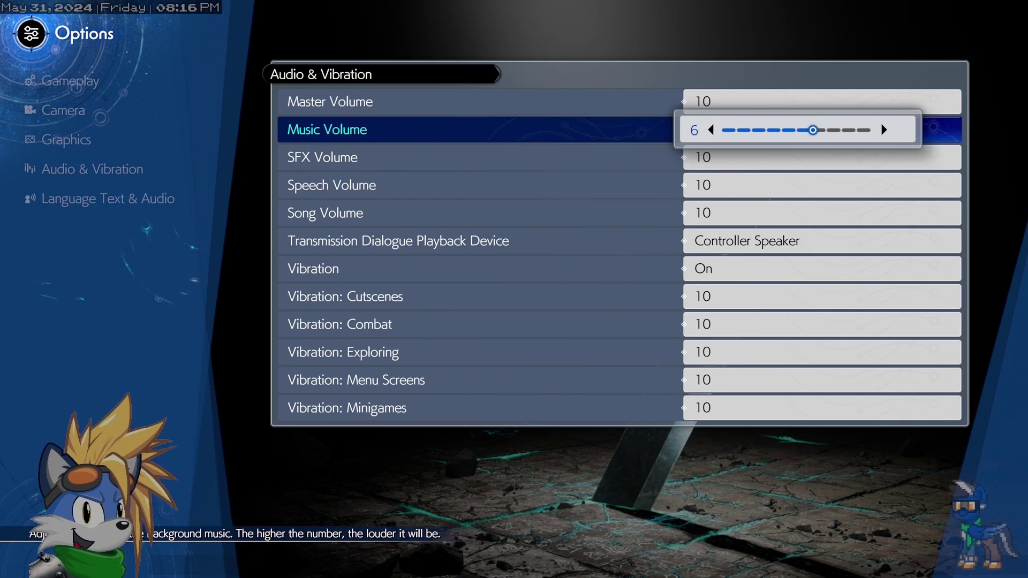
key(Right)
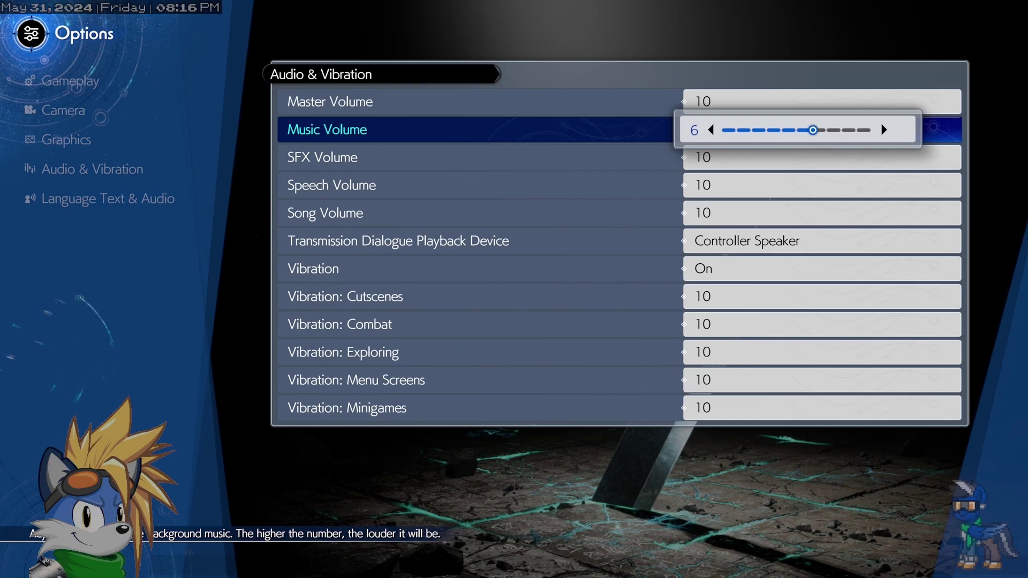
key(Return)
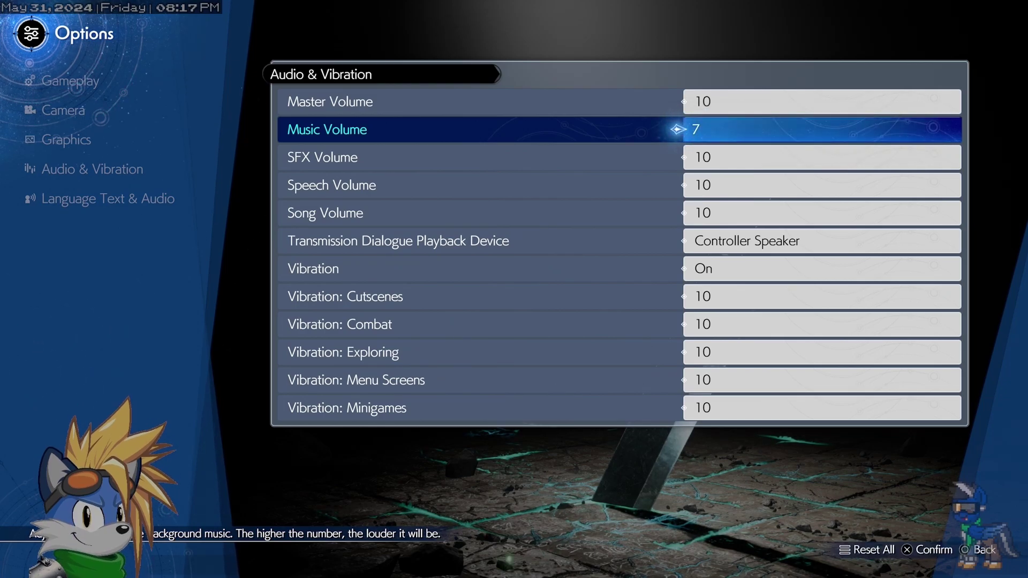
- Leave SFX Volume at 10 and set Song Volume to 7
key(Down)
key(Return)
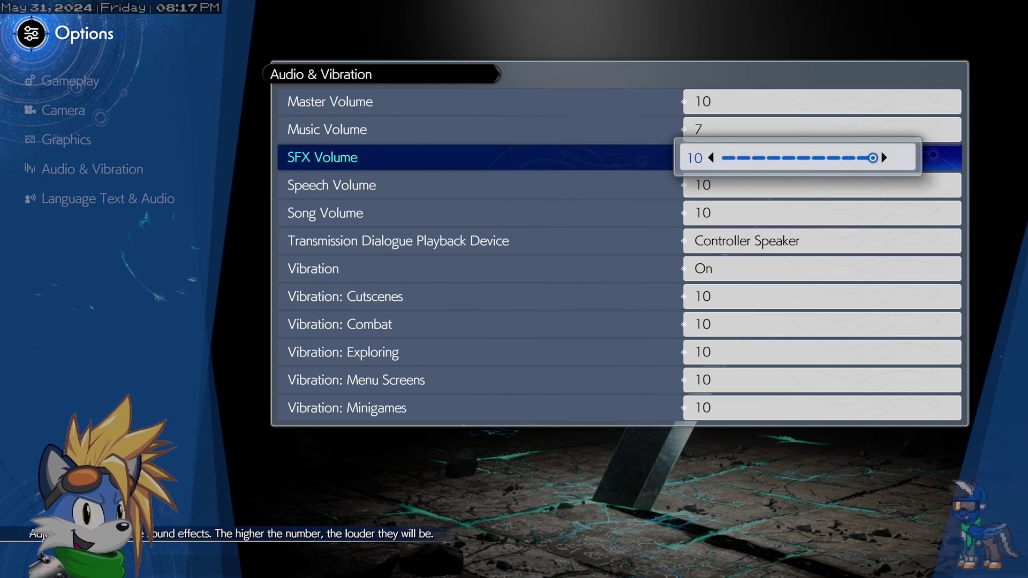
key(Return)
key(Down)
key(Down)
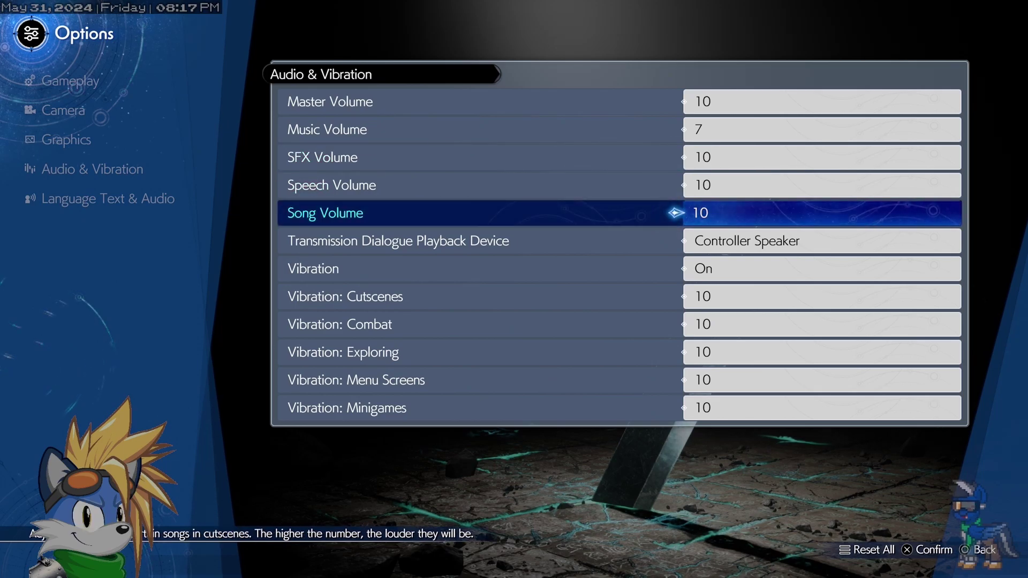
key(Return)
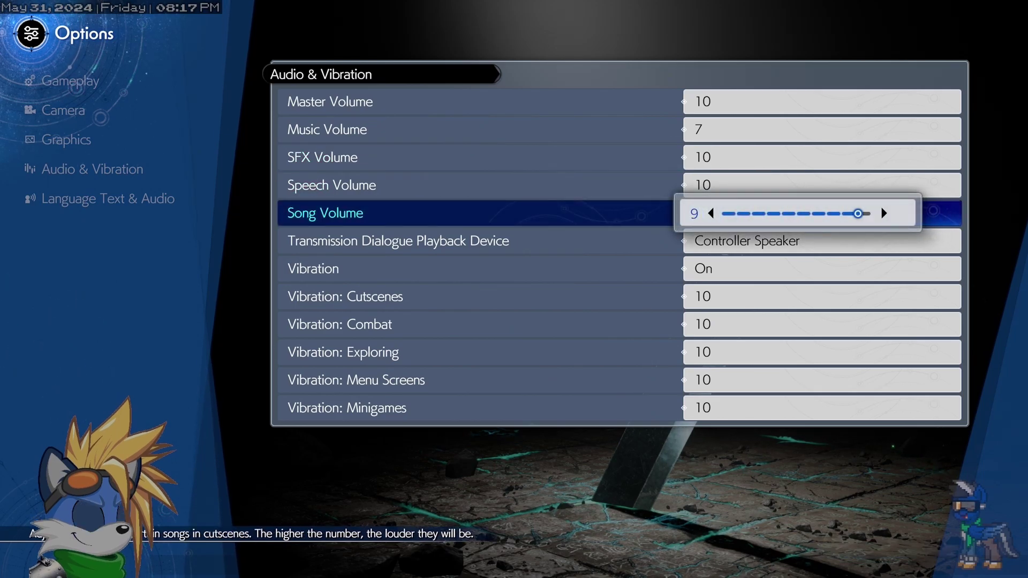
key(Return)
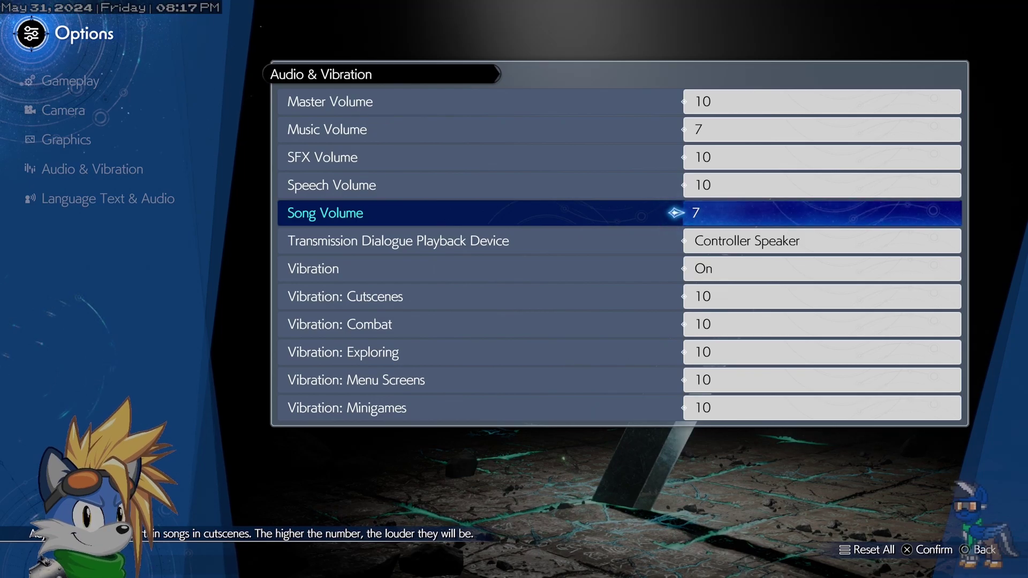
- Set Transmission Dialogue Playback Device to Standard Speakers
key(Down)
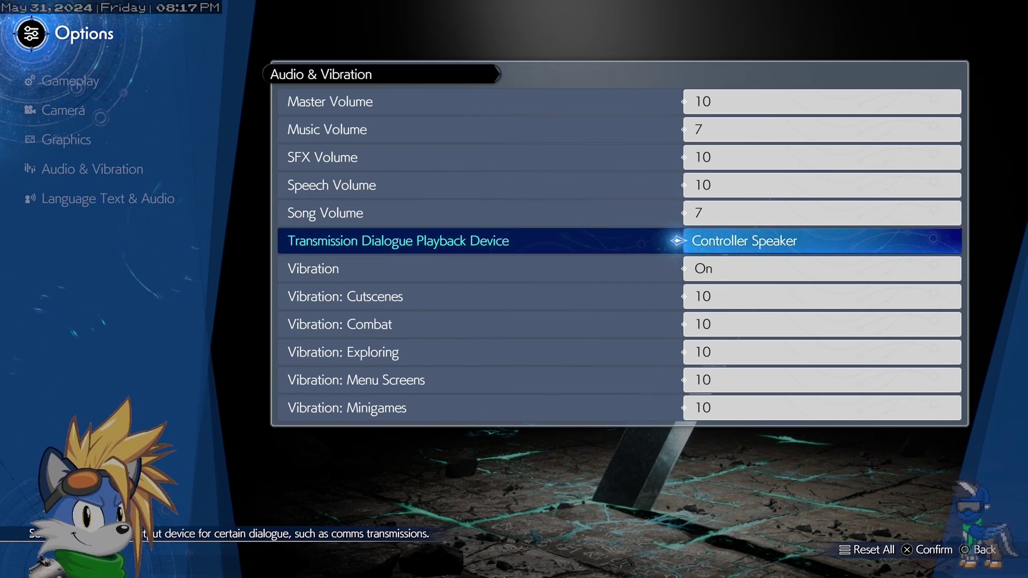
key(Return)
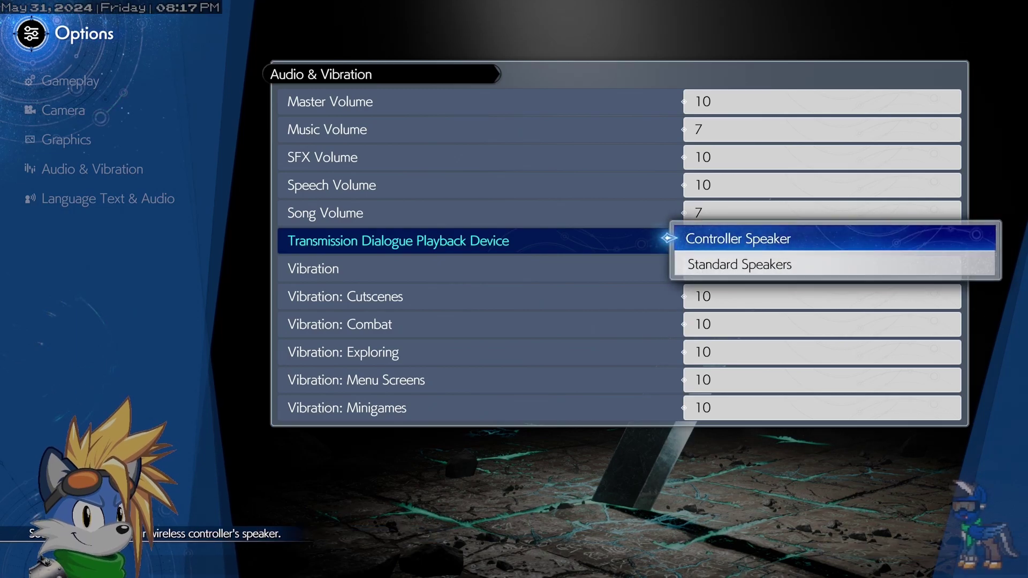
key(Down)
key(Return)
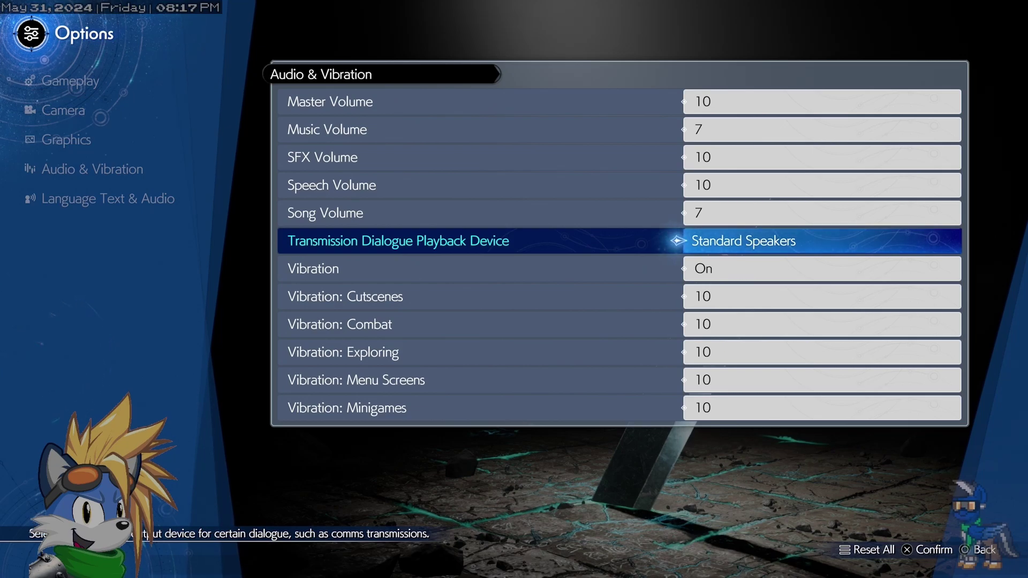
- Scroll through the vibration settings down to Vibration: Minigames, leaving them at 10
key(Down)
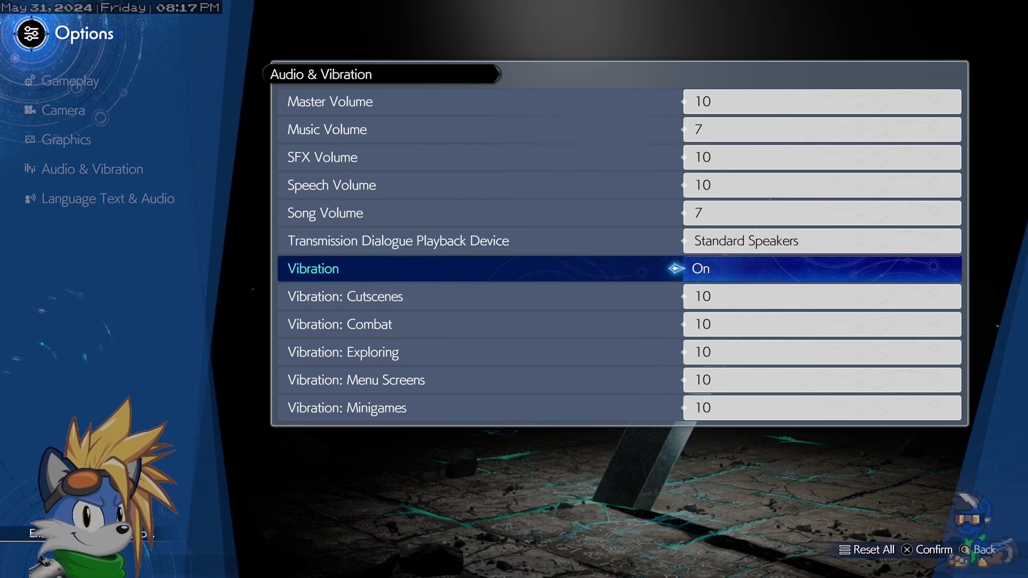
key(Down)
key(Down)
key(Down)
key(Down)
key(Down)
key(Down)
key(Down)
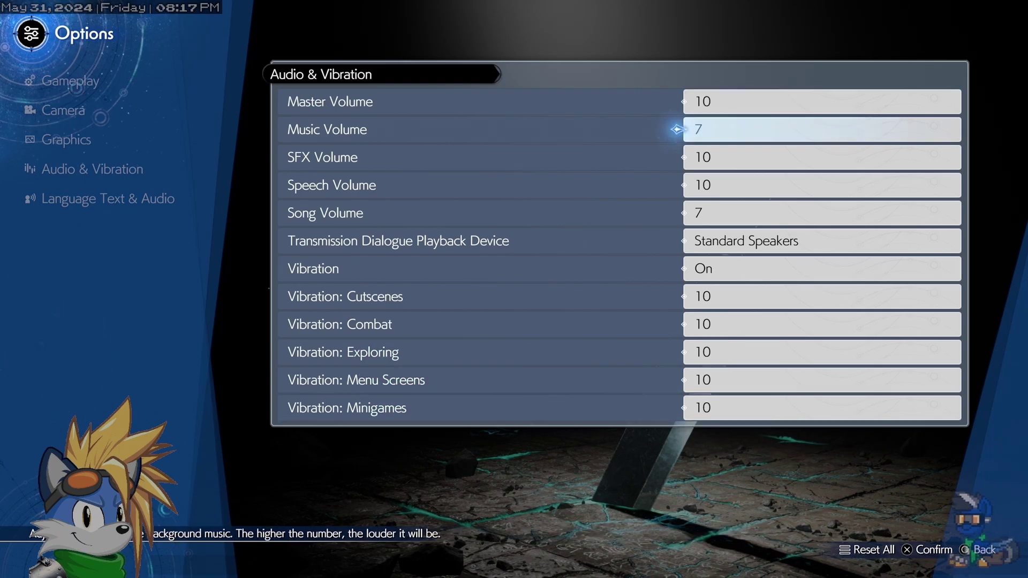
key(Down)
key(Down)
key(Down)
key(Down)
key(Down)
key(Down)
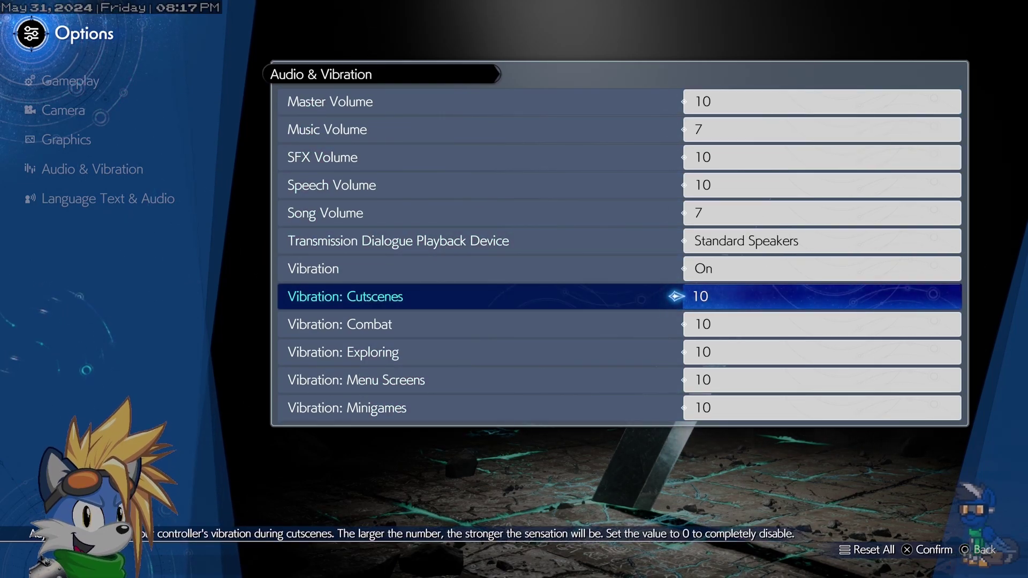
key(Down)
key(Down)
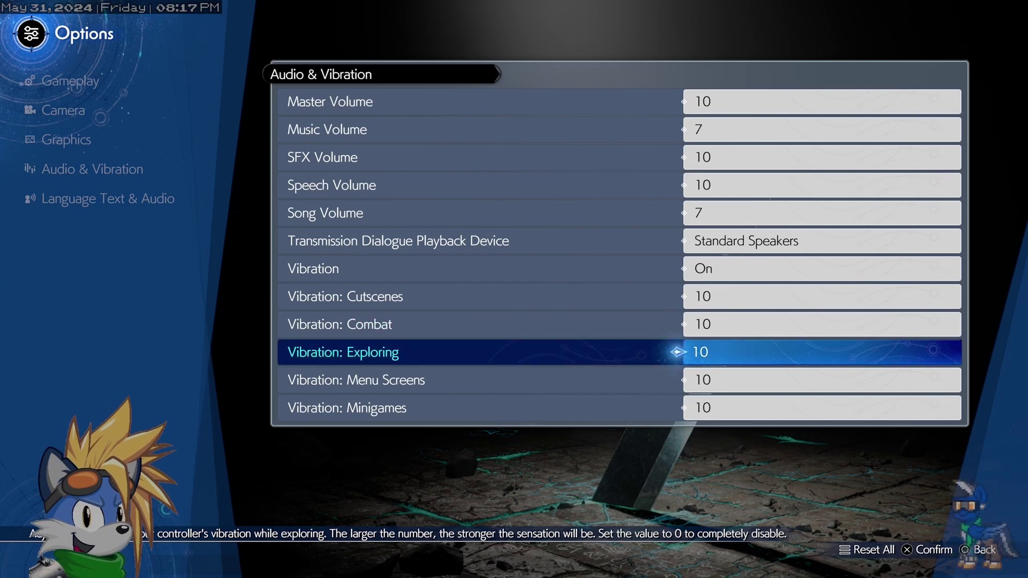
key(Down)
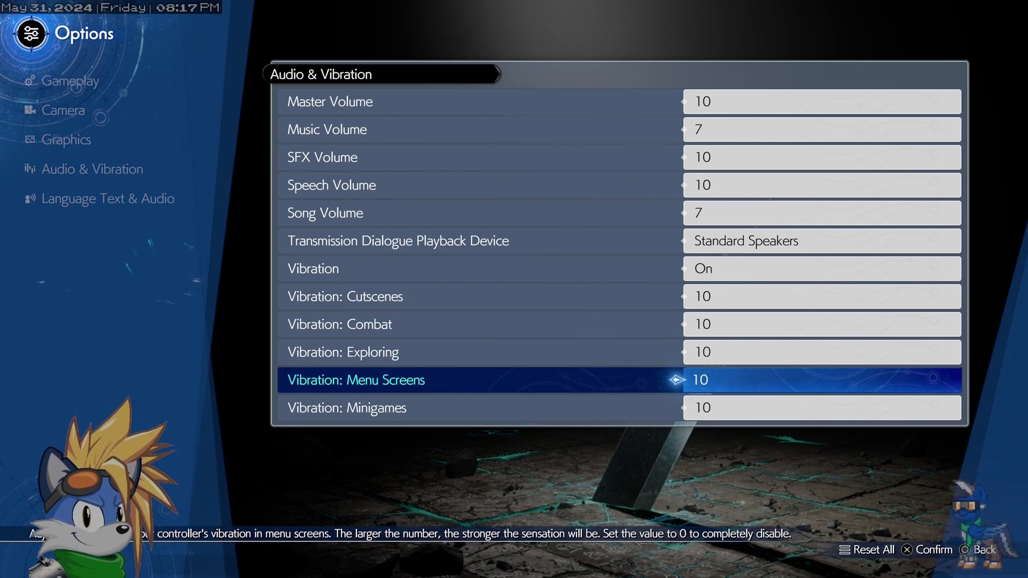
key(Down)
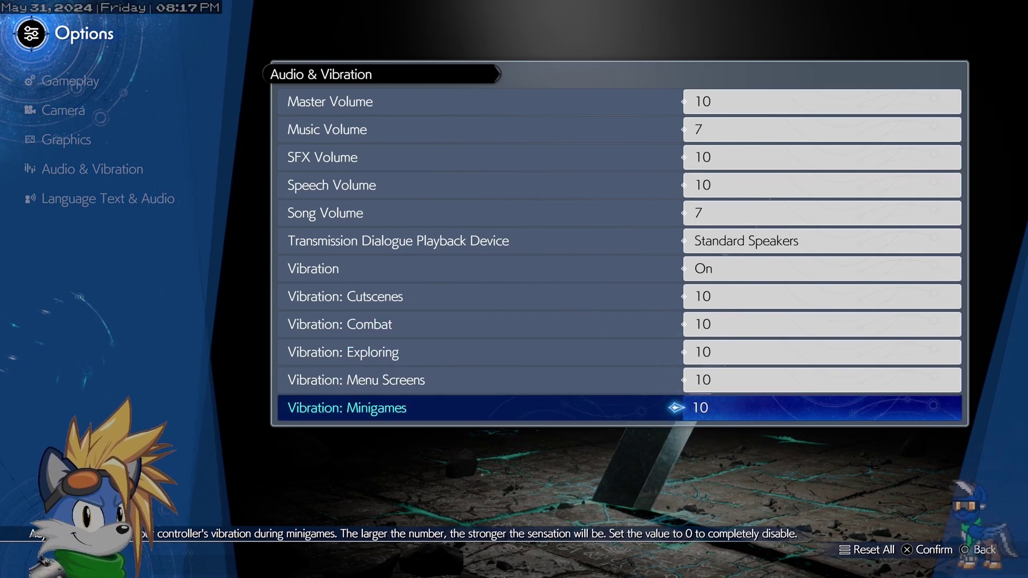
- Check the Text & Subtitles and Voice-over languages, leave both English, and exit Options
key(Escape)
key(Down)
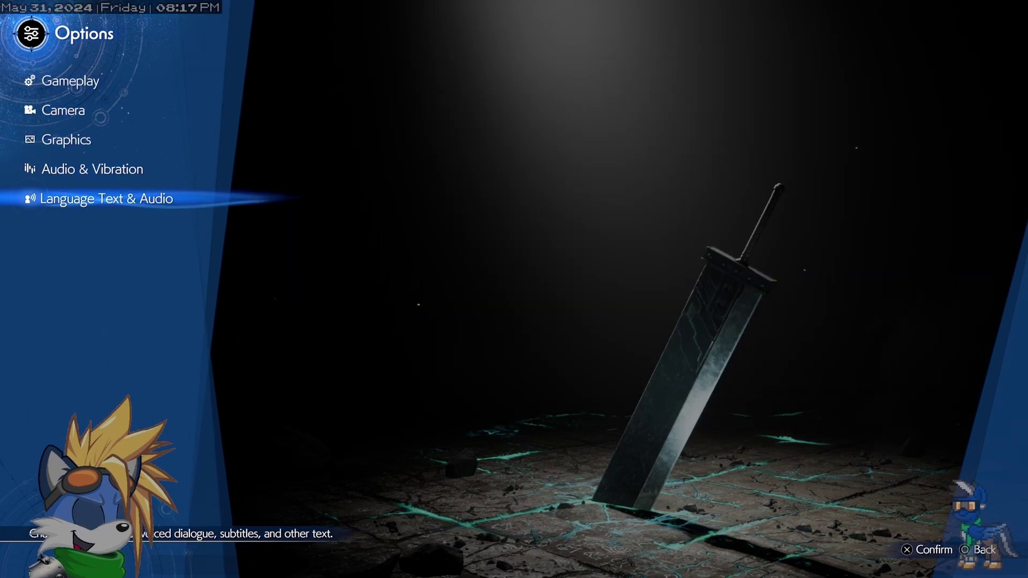
key(Return)
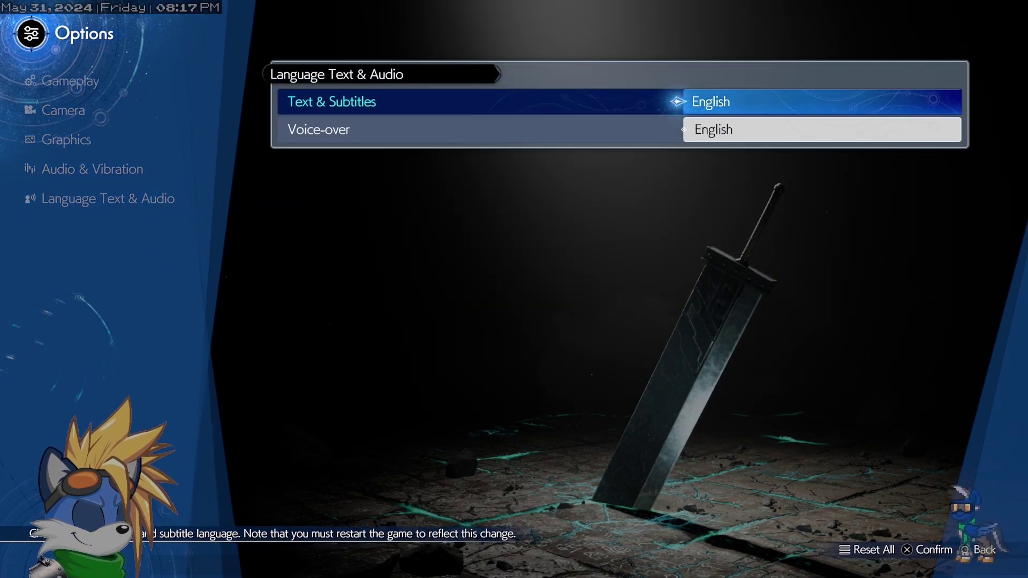
key(Return)
key(Escape)
key(Down)
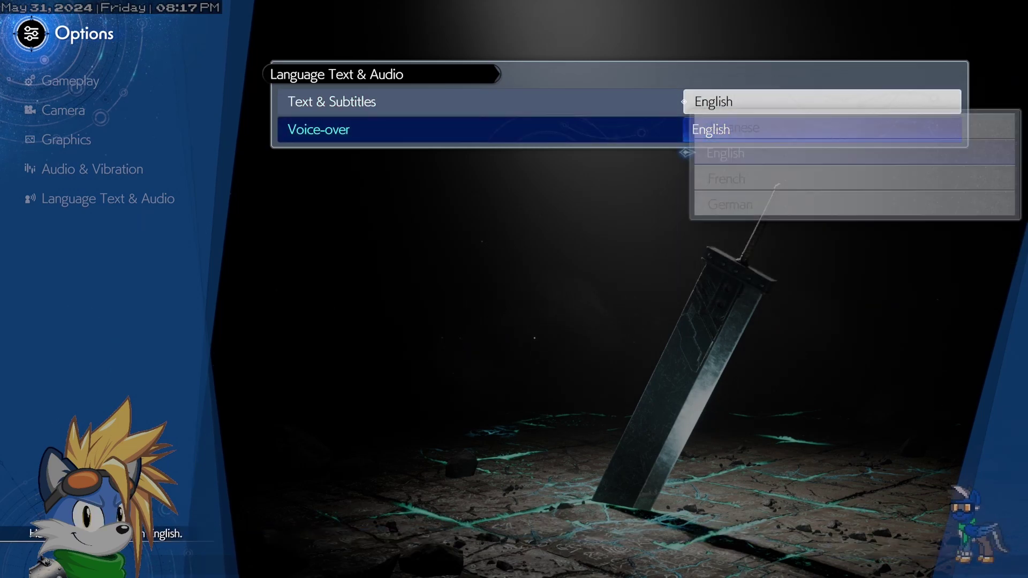
key(Return)
key(Escape)
key(Escape)
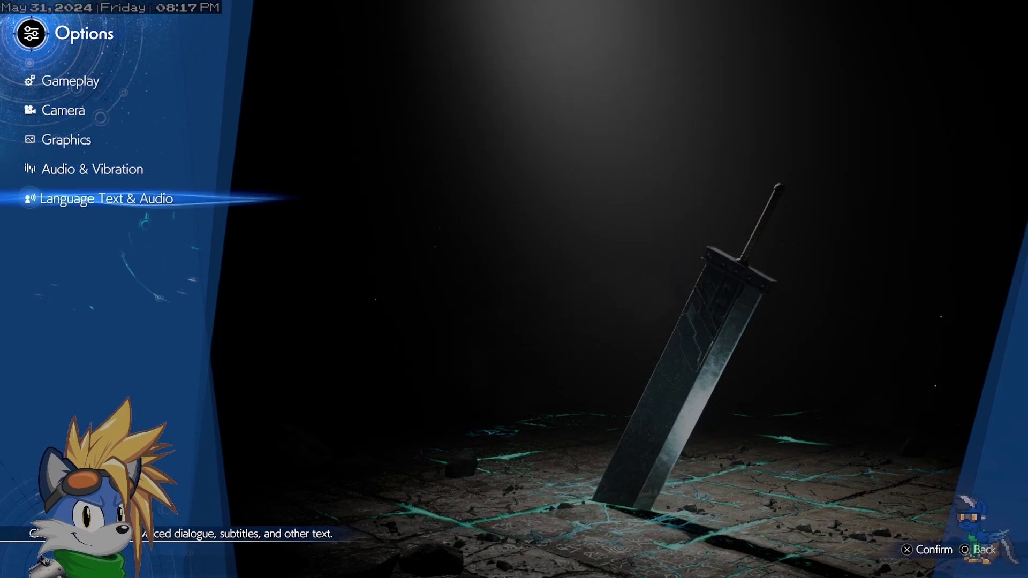
key(Escape)
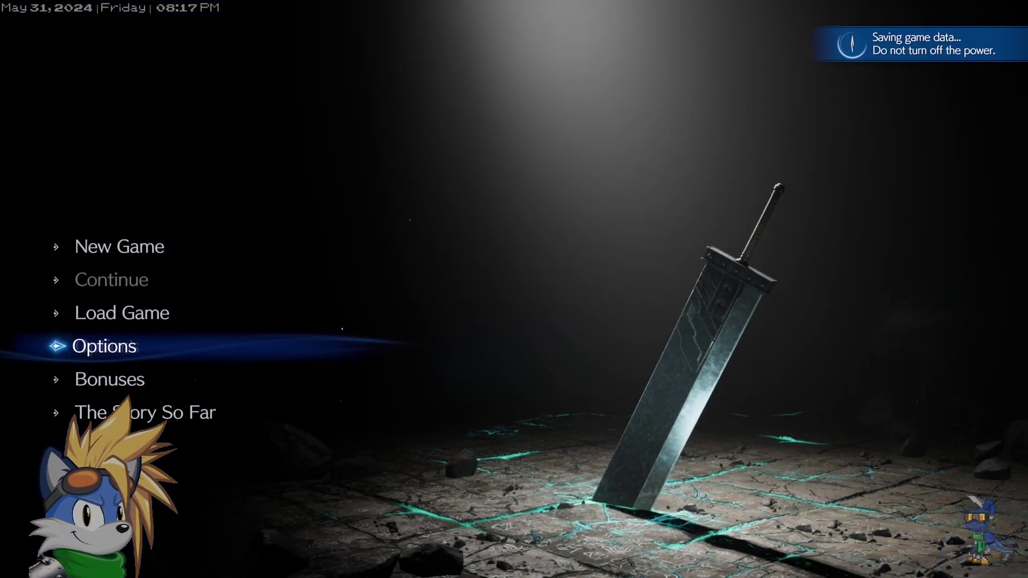